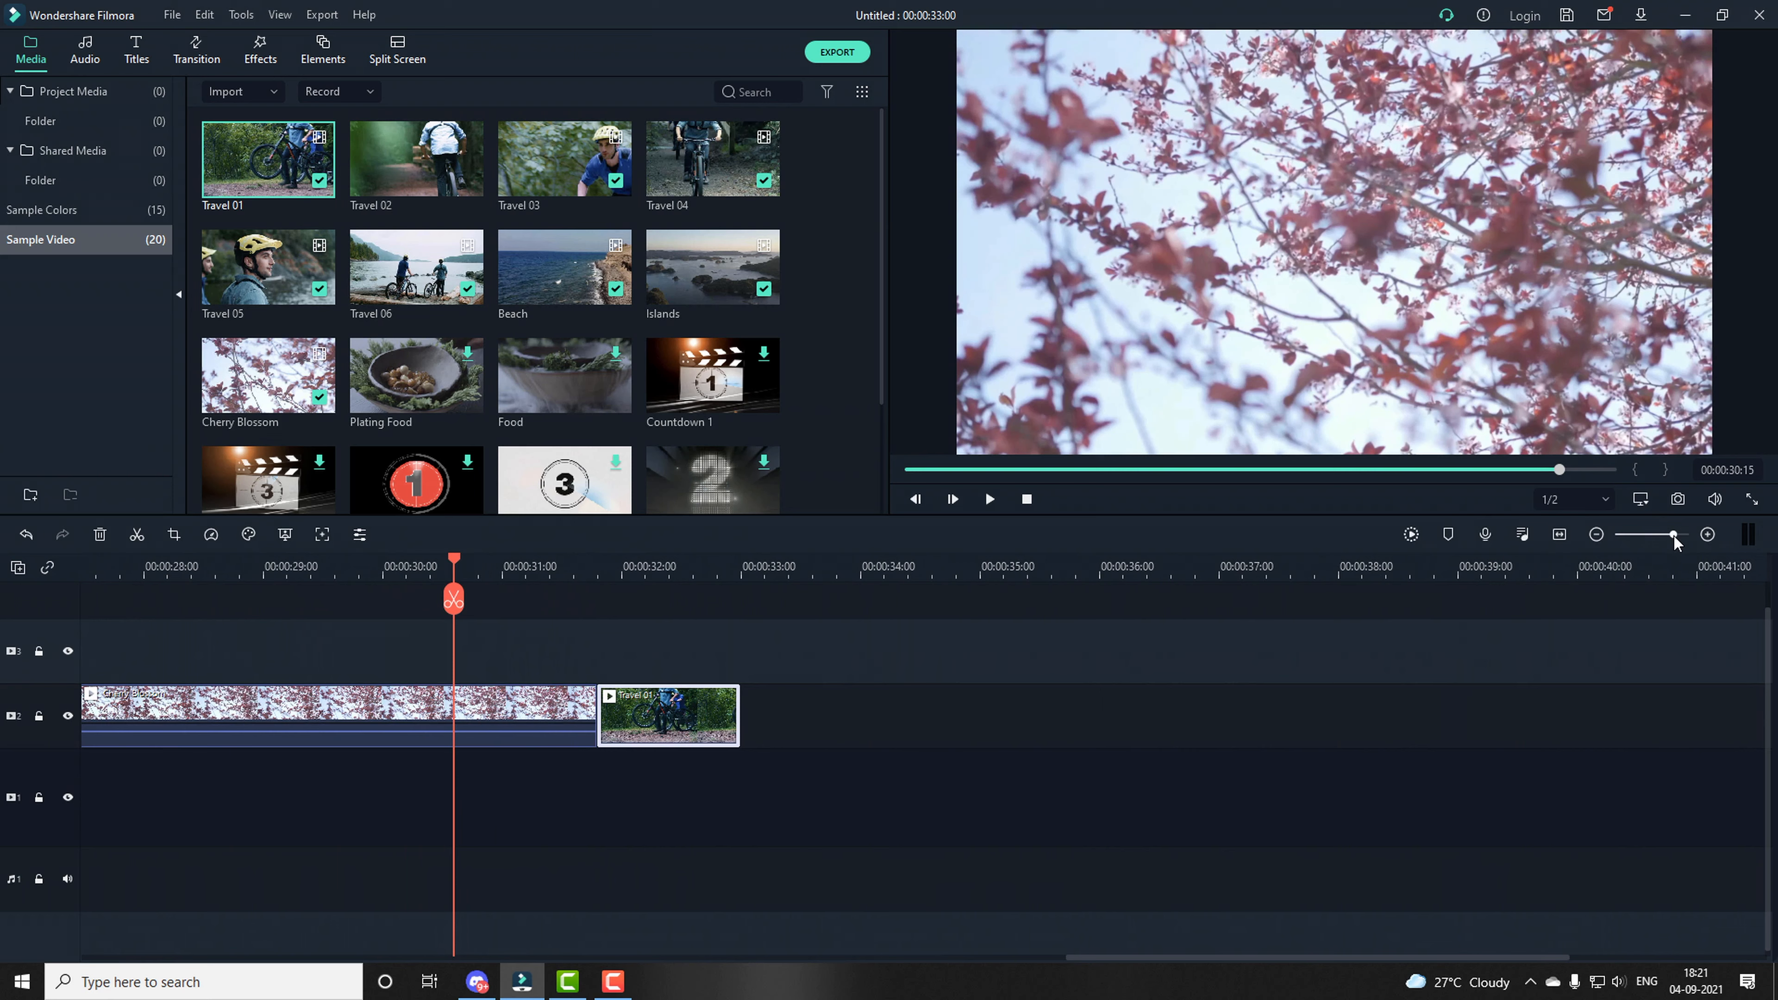
- Add the Warp 7 transition between the last Cherry Blossom clip and the final Travel 01 clip, and play it back
click(189, 56)
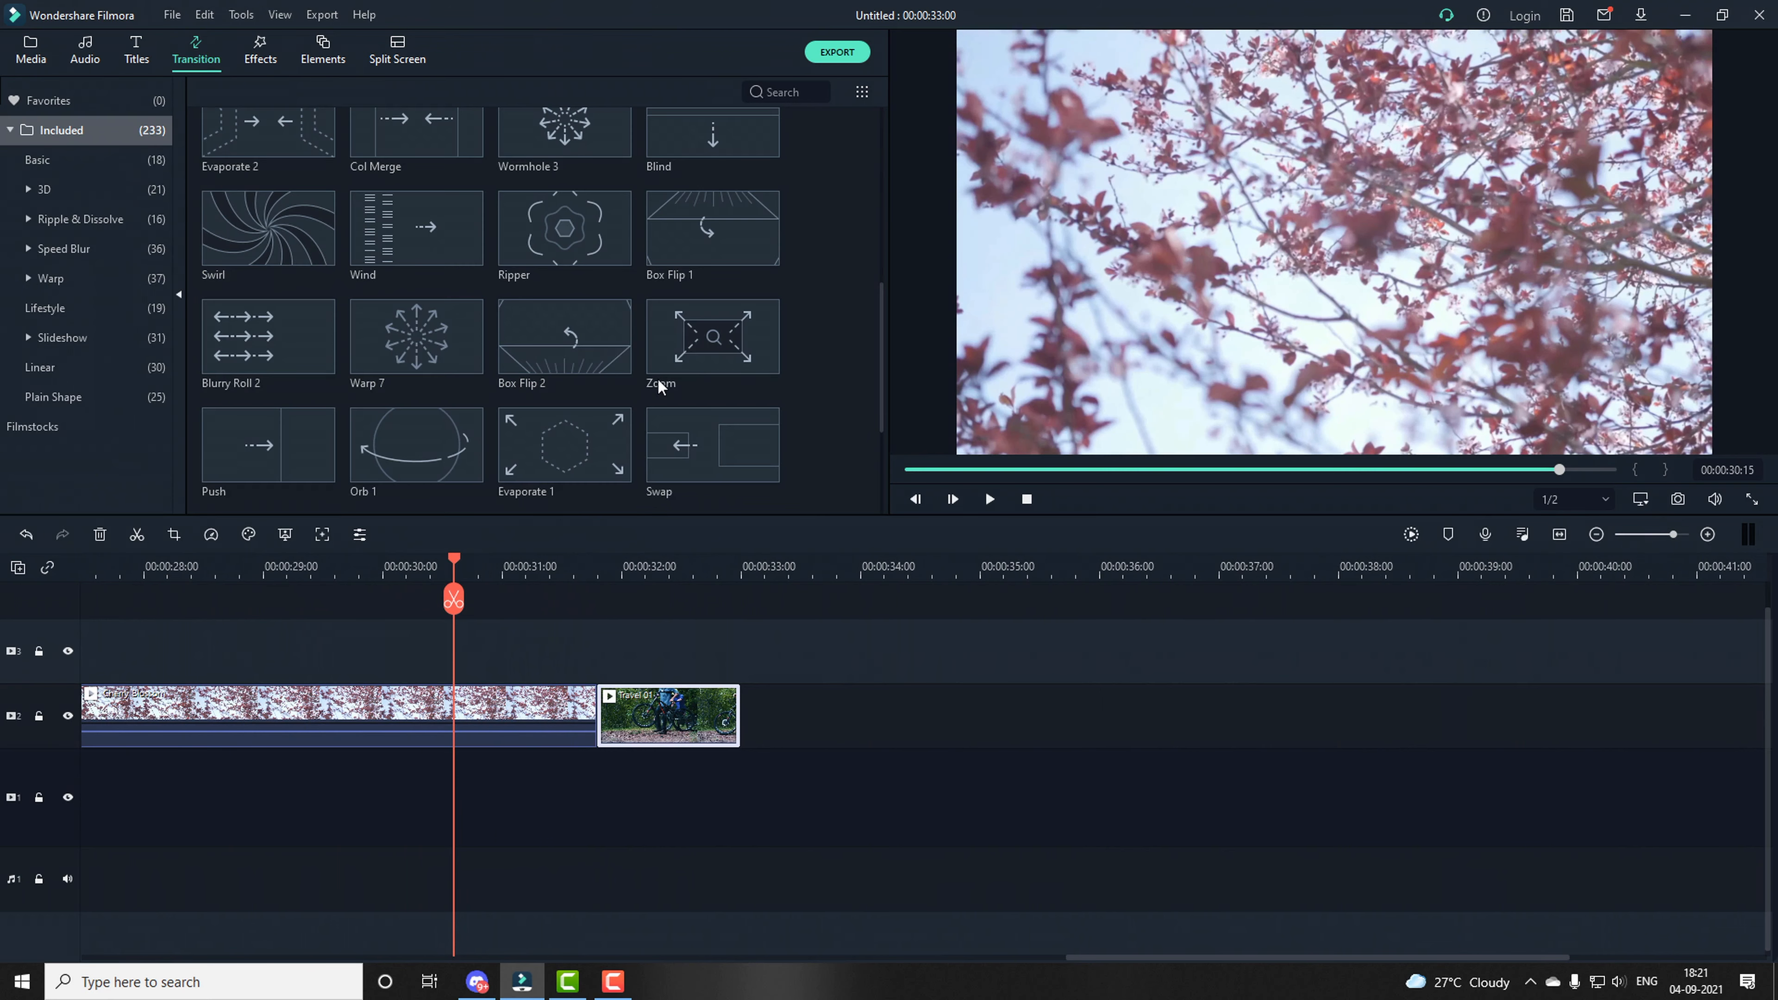
drag(411, 332, 583, 712)
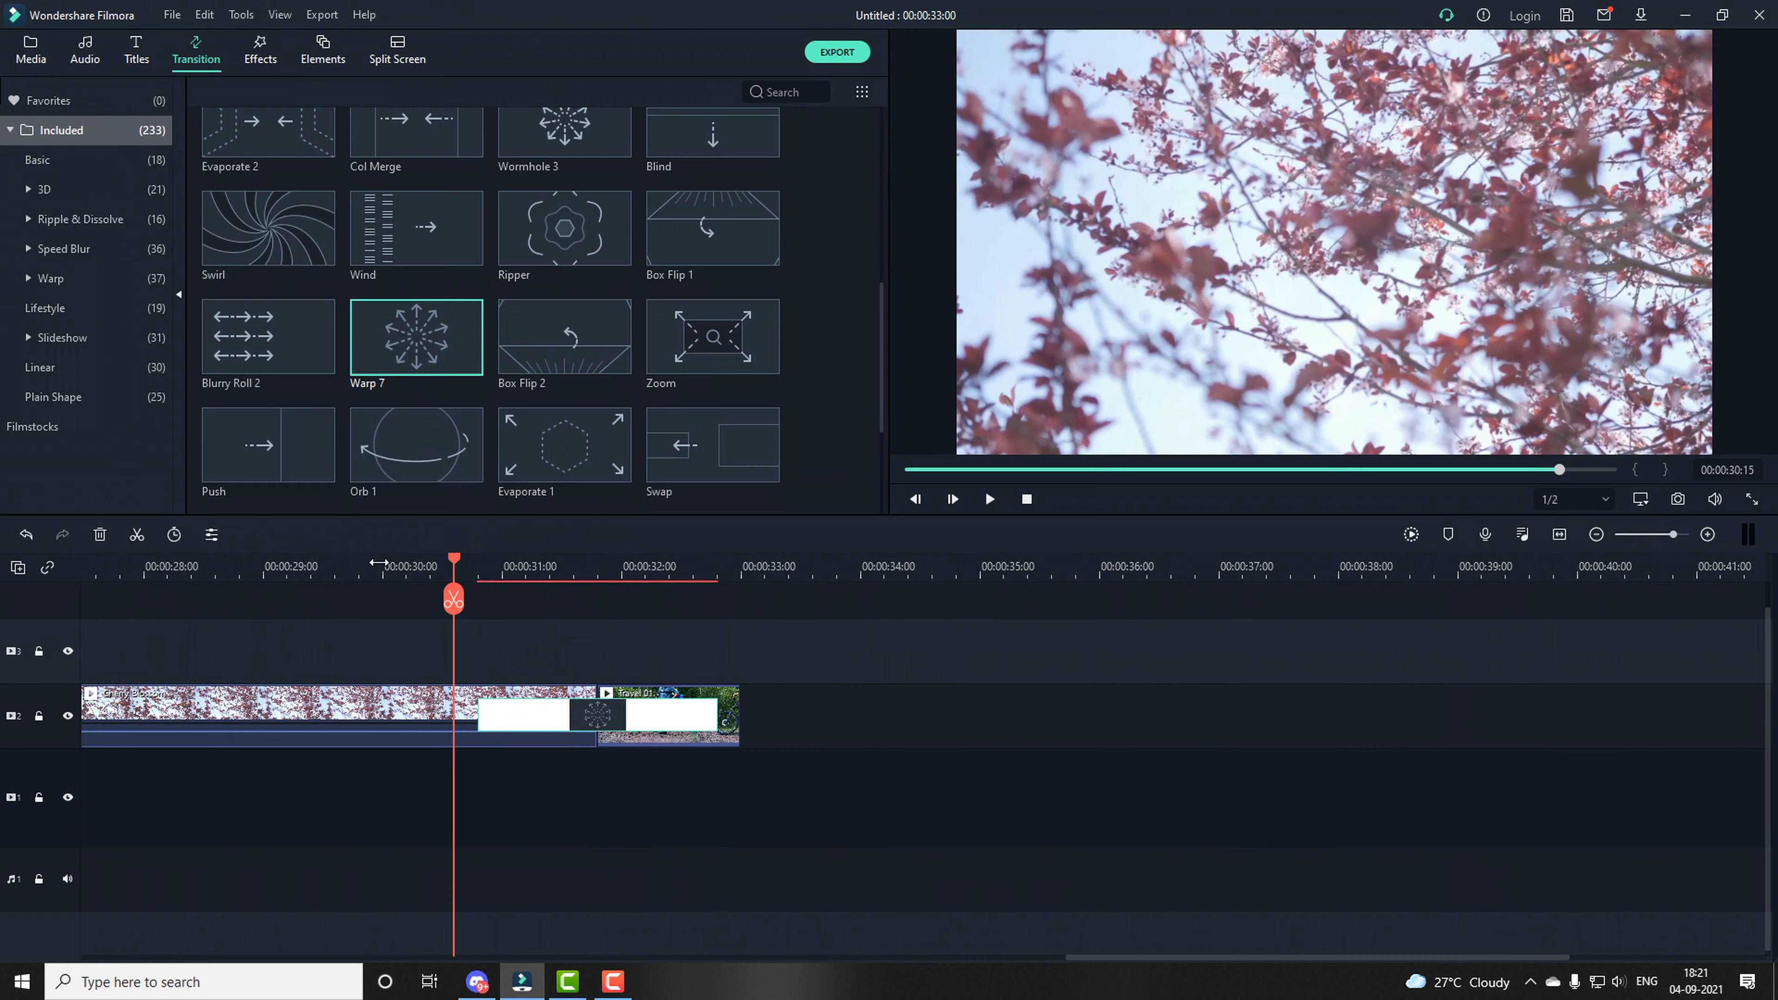
click(329, 568)
key(space)
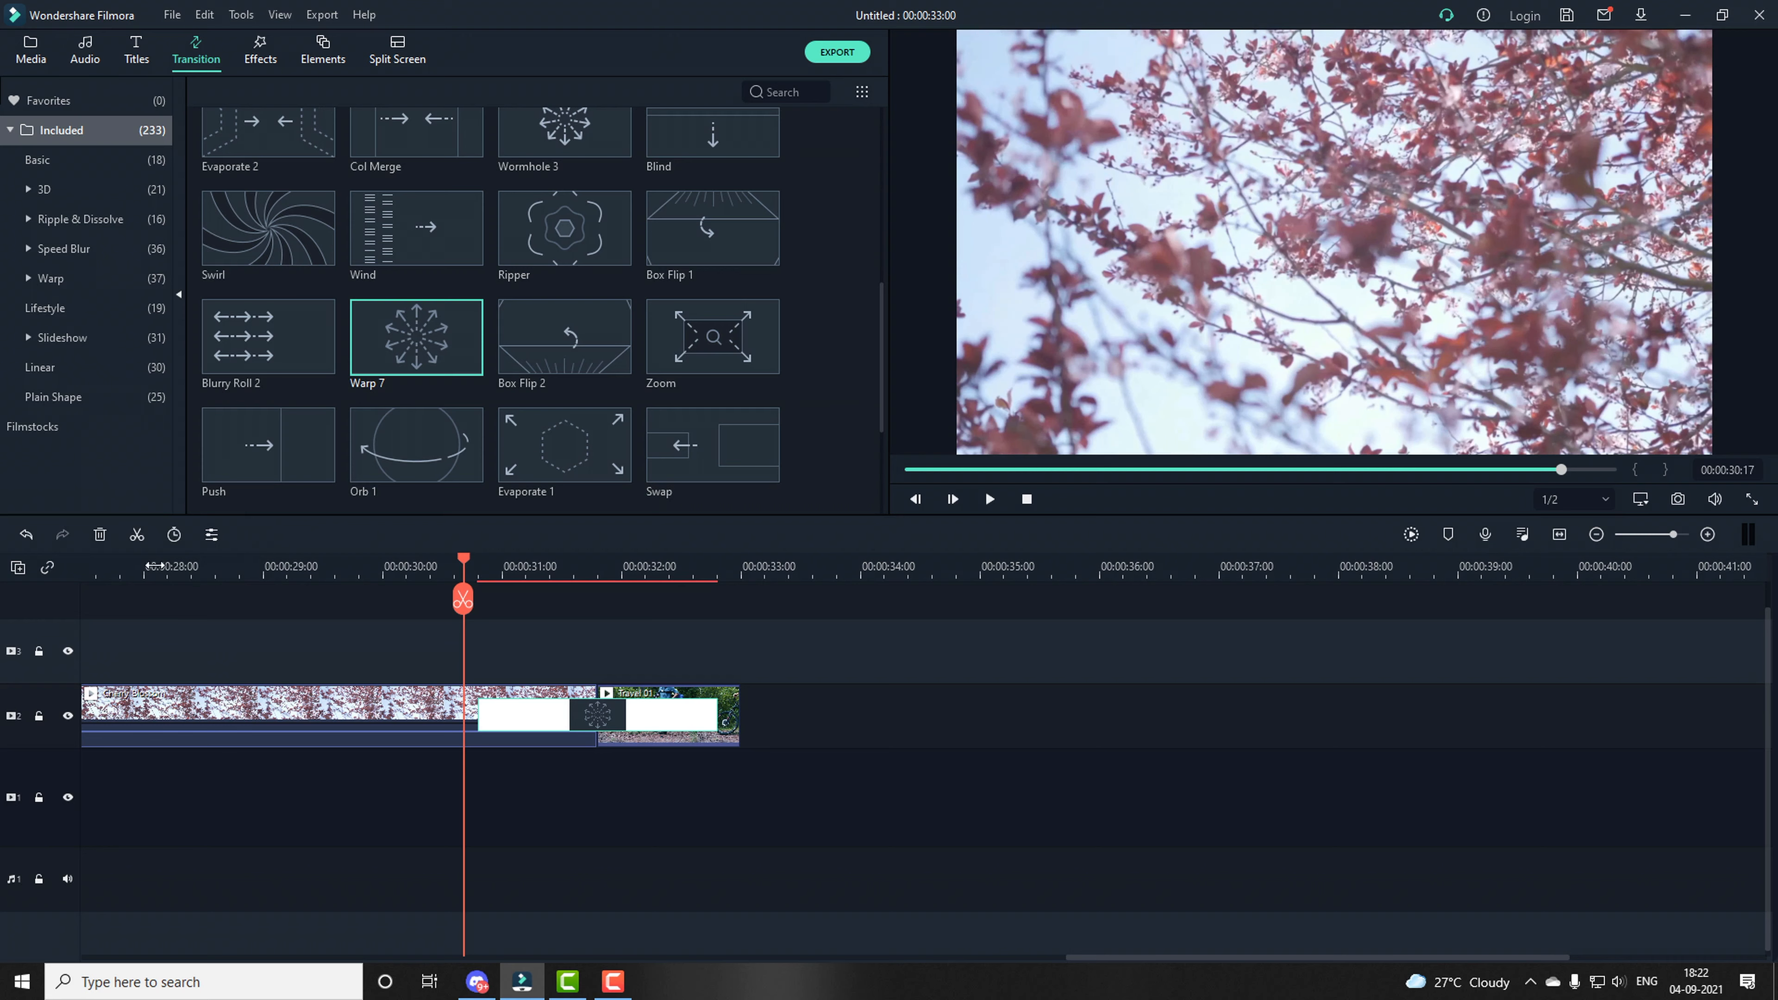
click(151, 566)
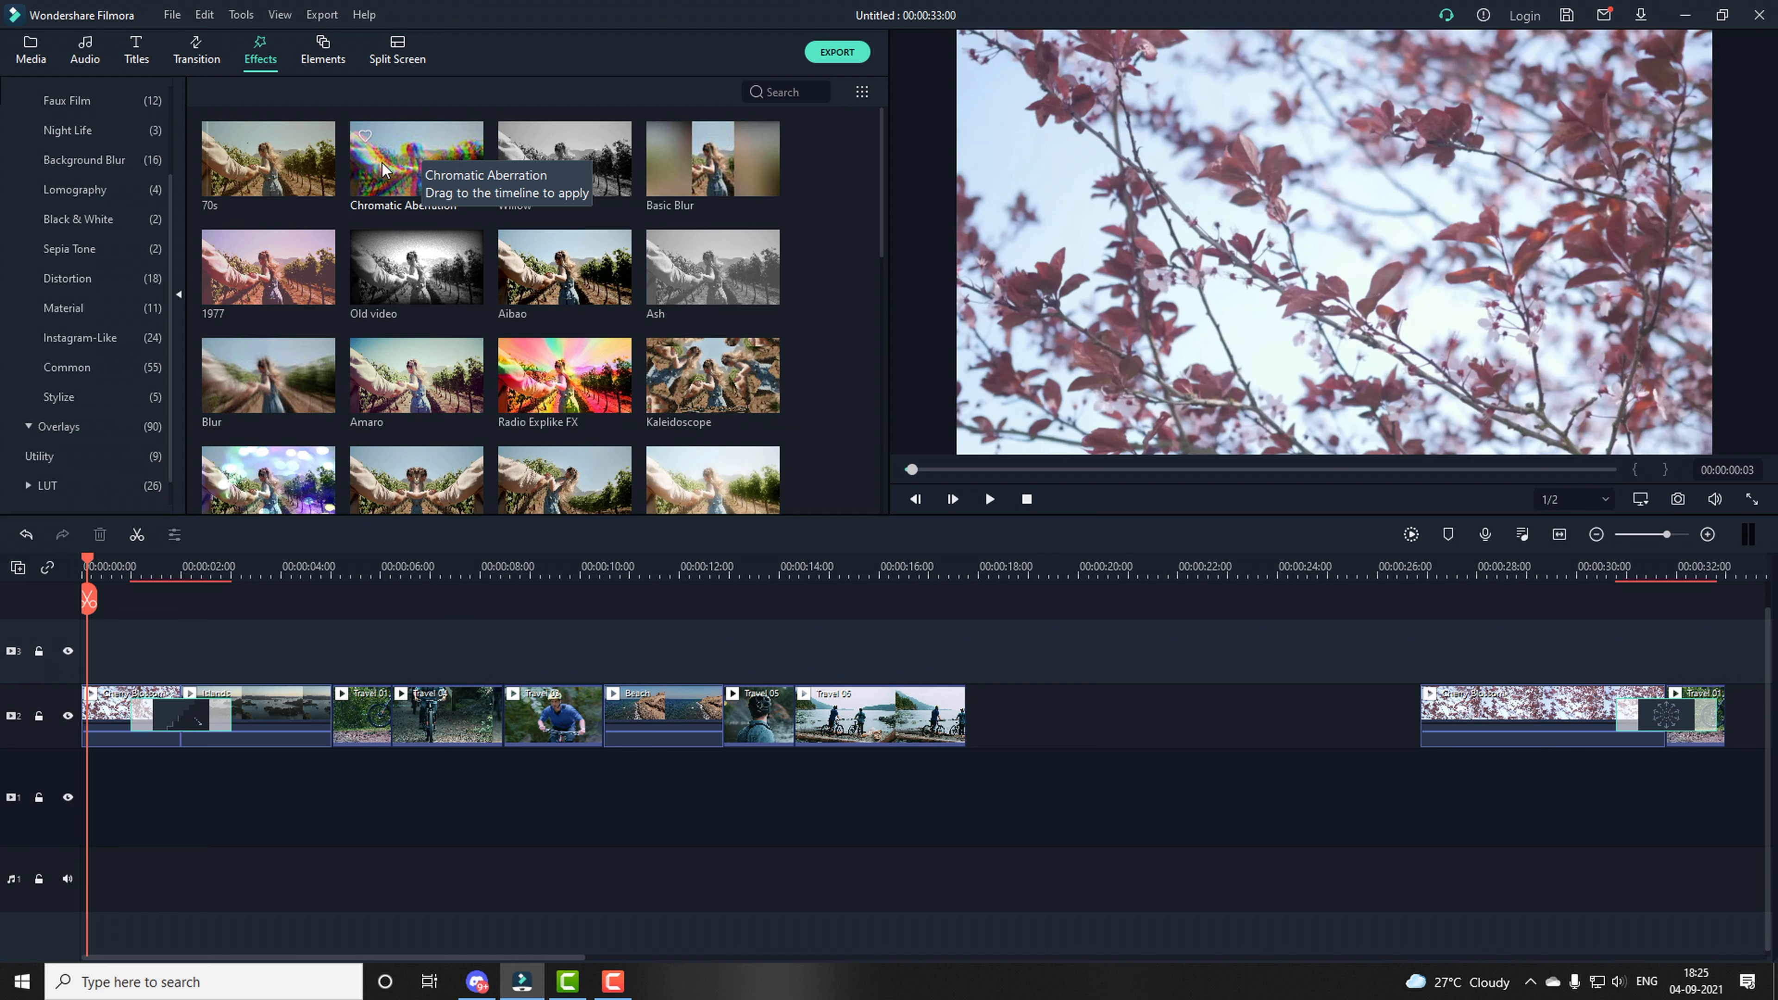
- Apply the Chromatic Aberration effect to the Travel 04 clip and preview the result
drag(383, 169, 445, 718)
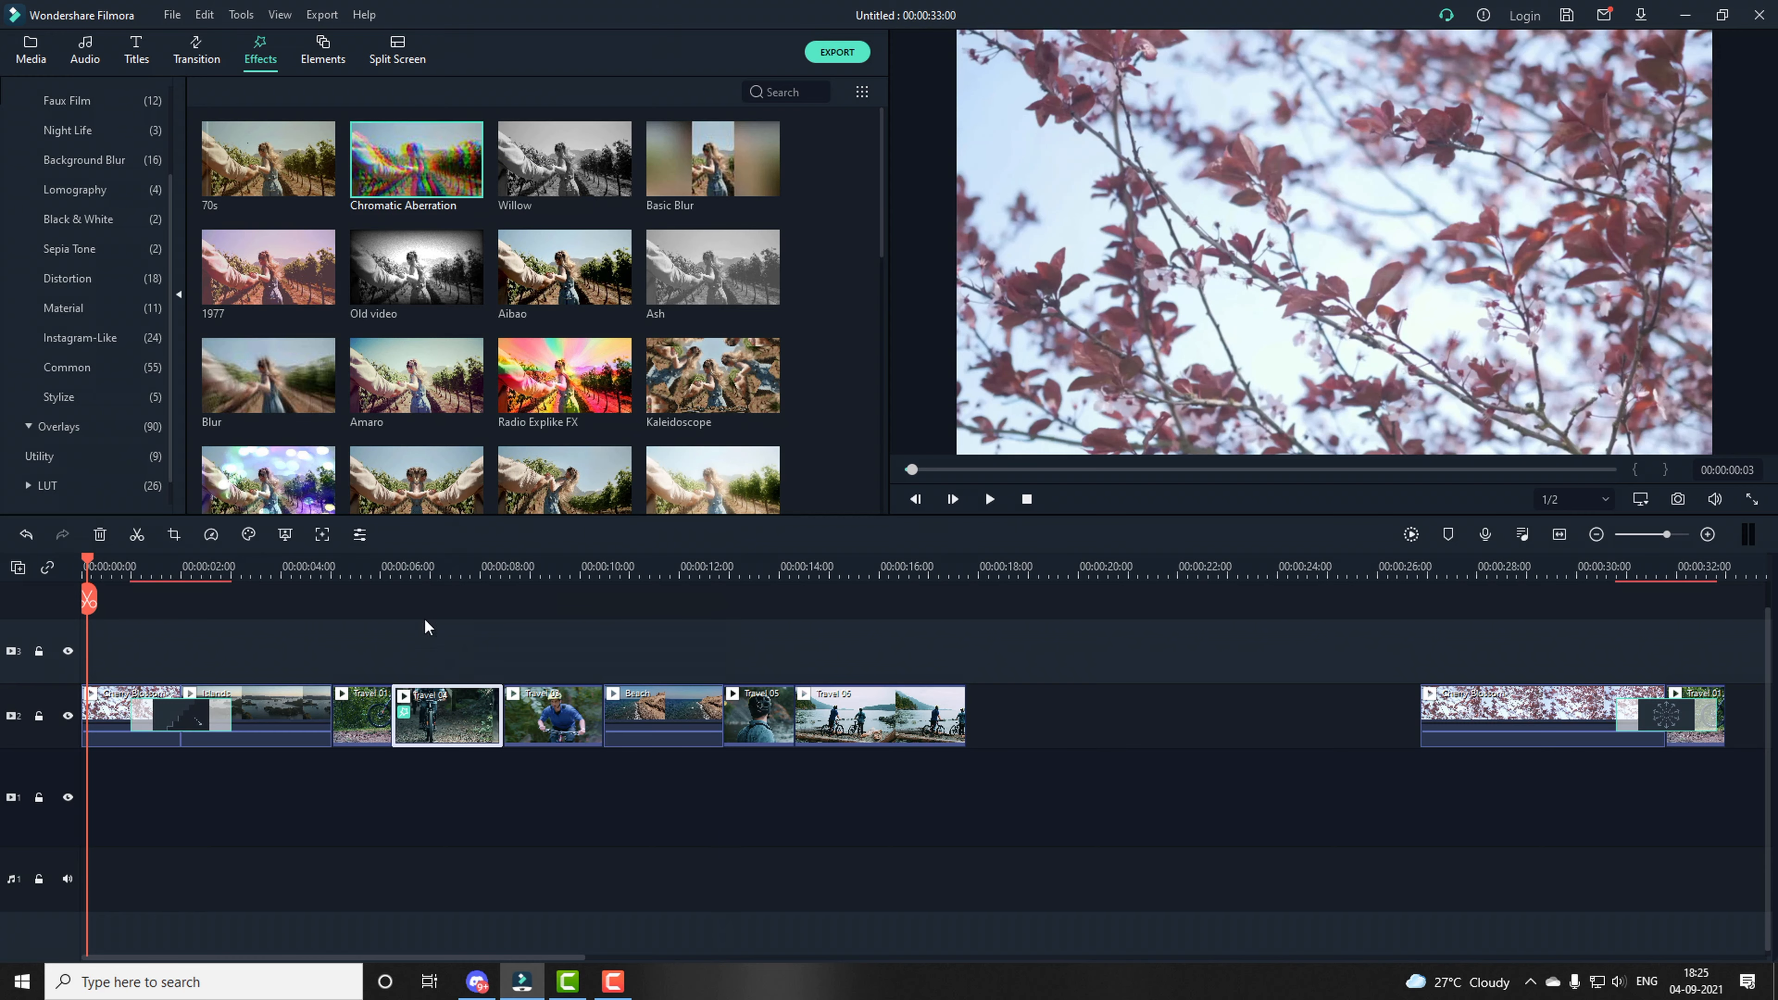
click(392, 570)
key(space)
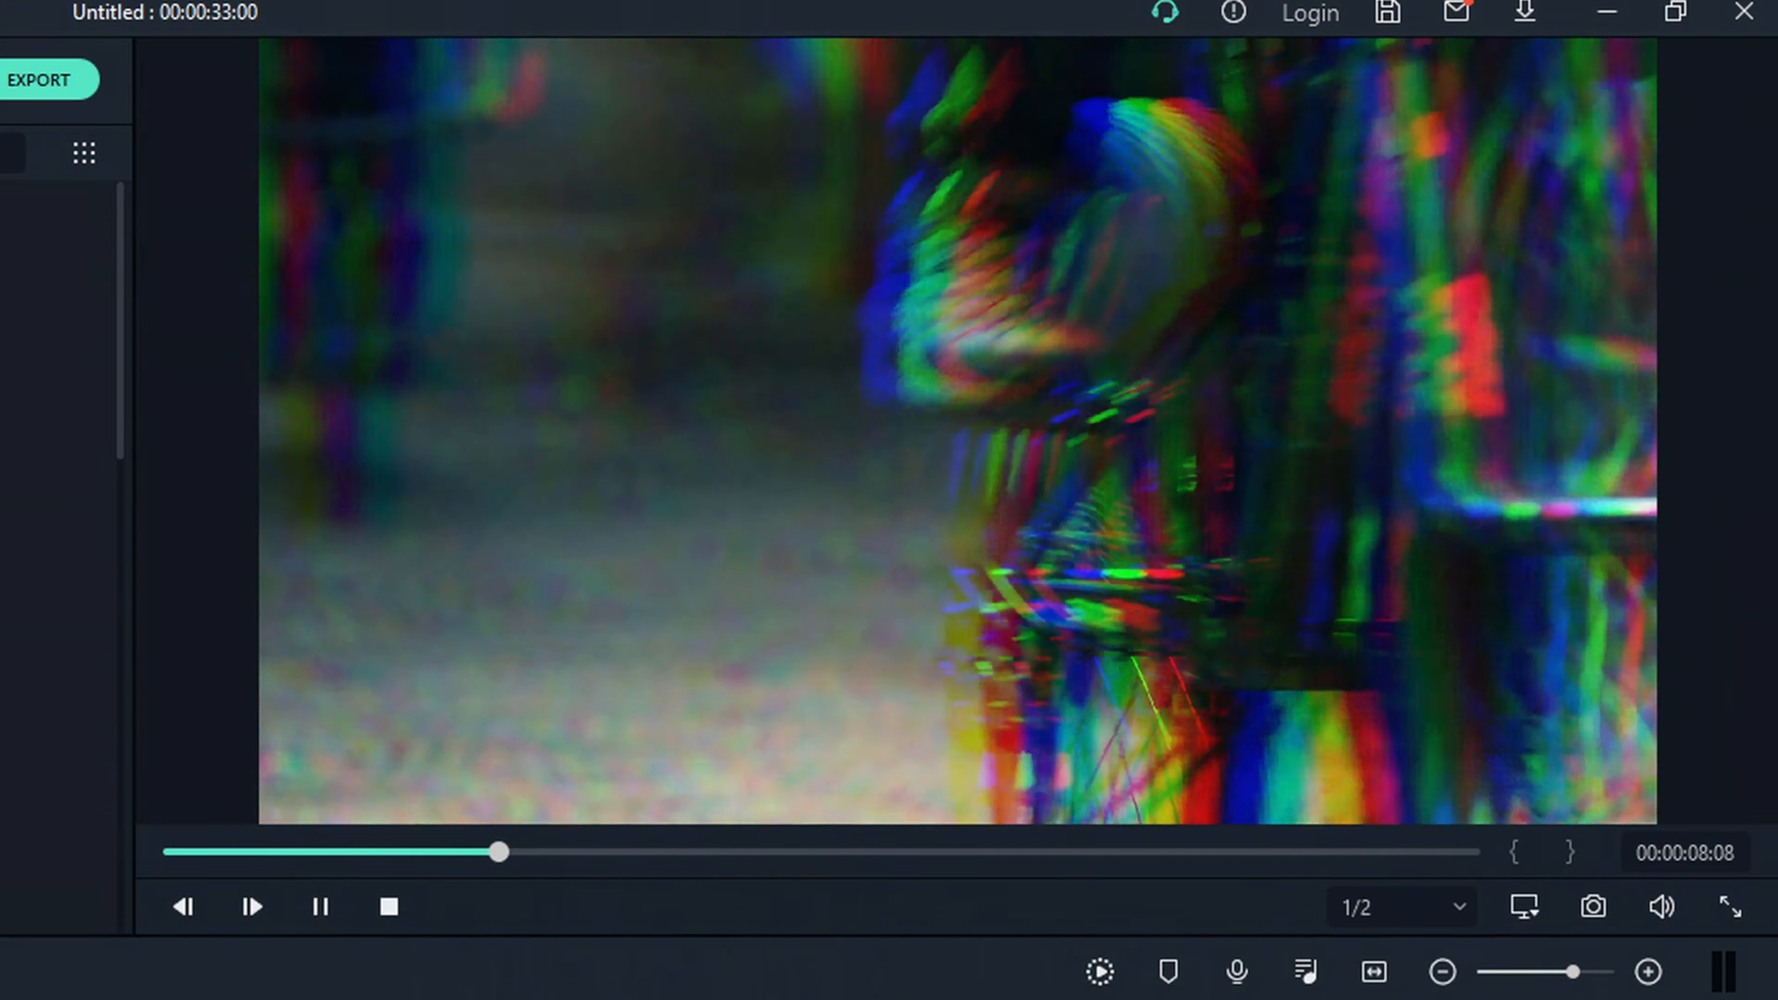
key(space)
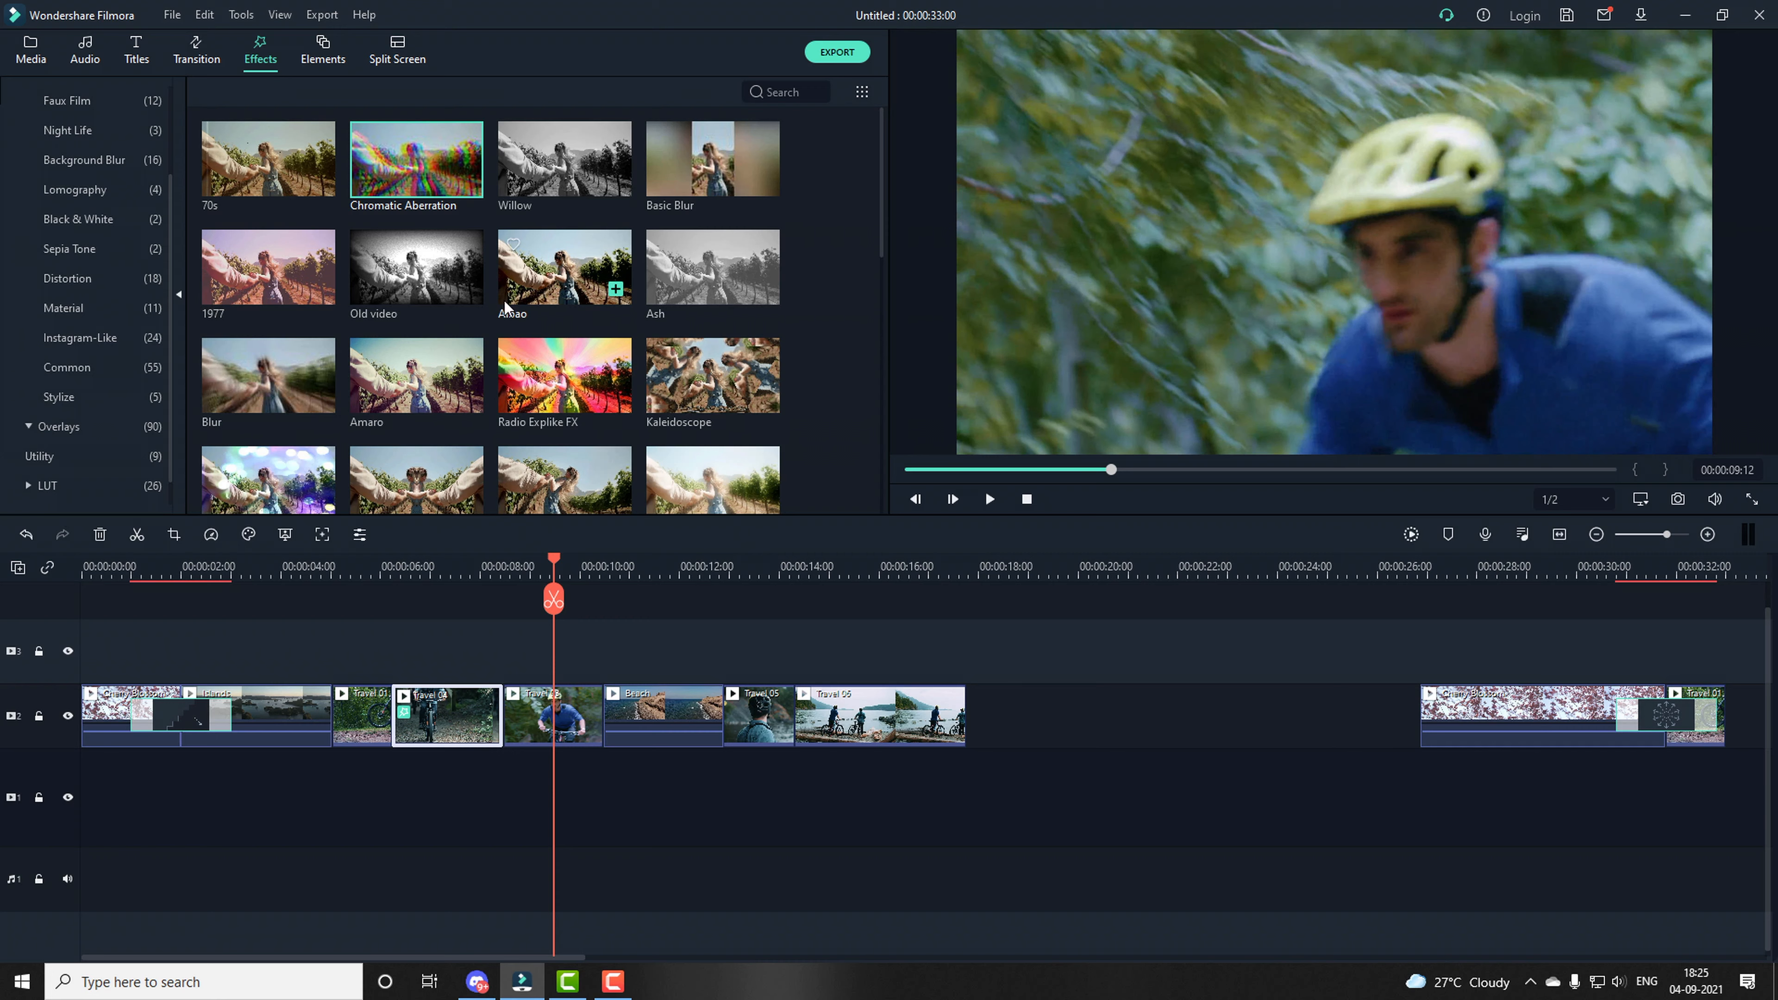
- Find the Radio Explike FX effect, apply it to the Beach clip and preview the result
scroll(506, 308, down, 3)
scroll(506, 308, down, 3)
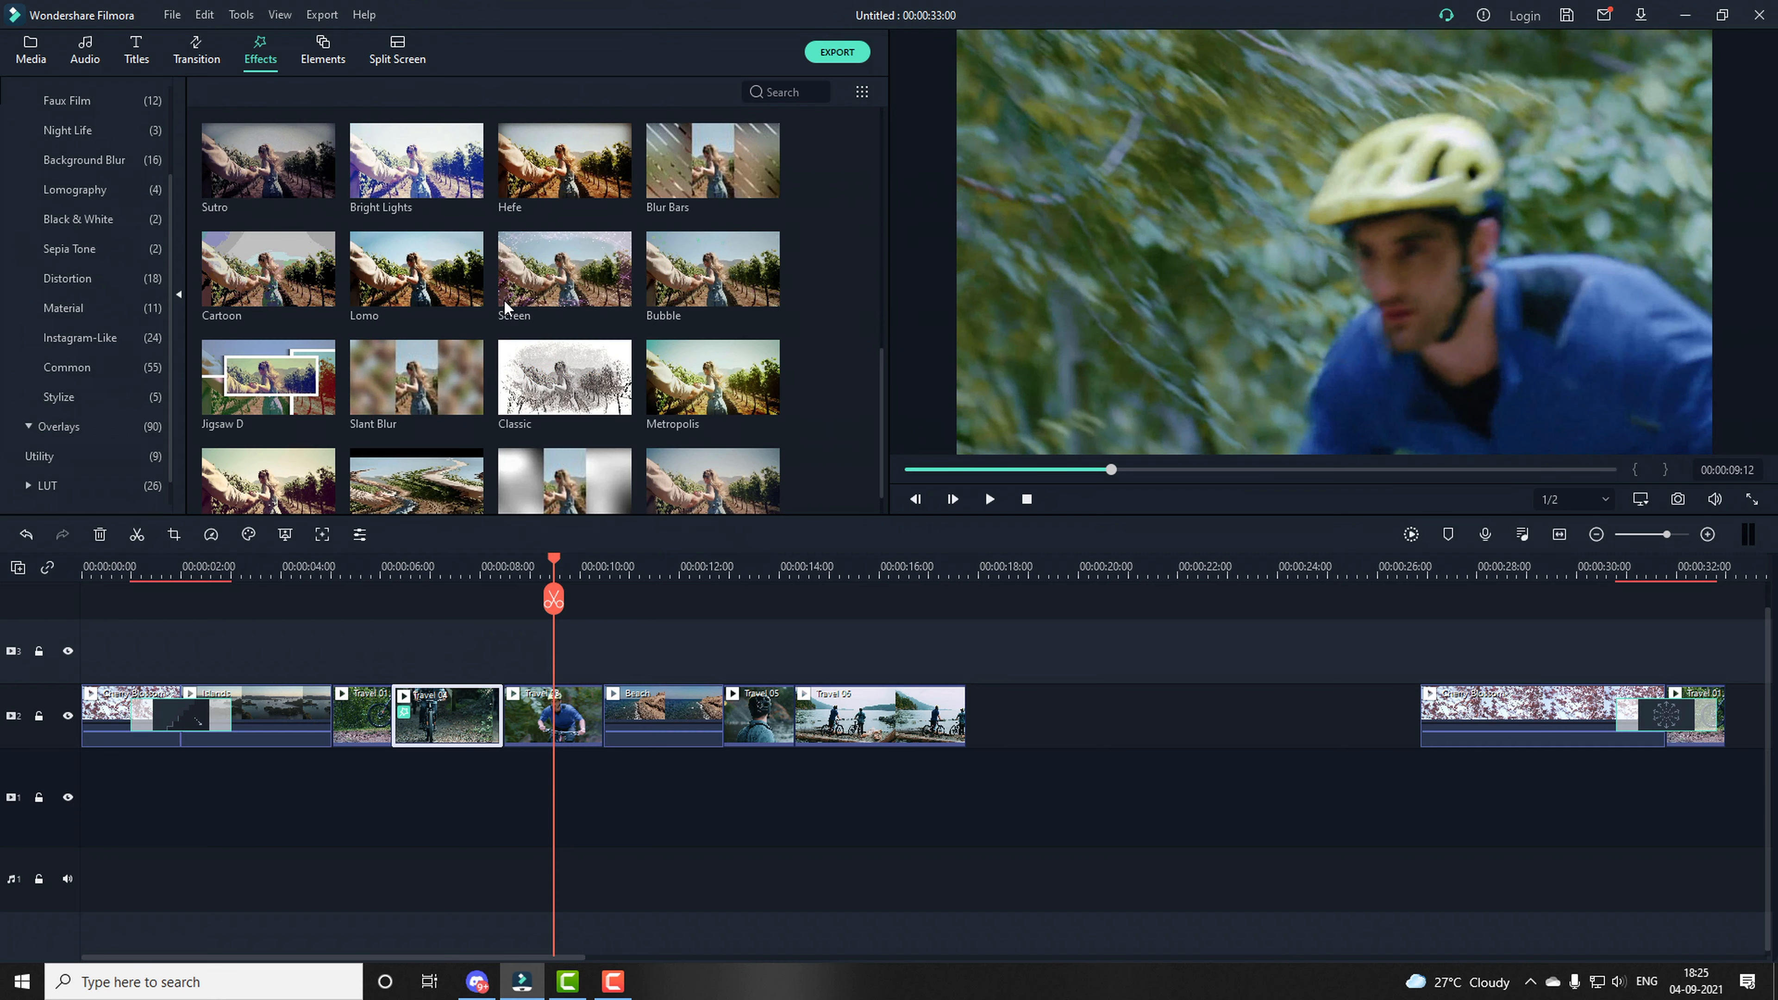
scroll(506, 309, up, 3)
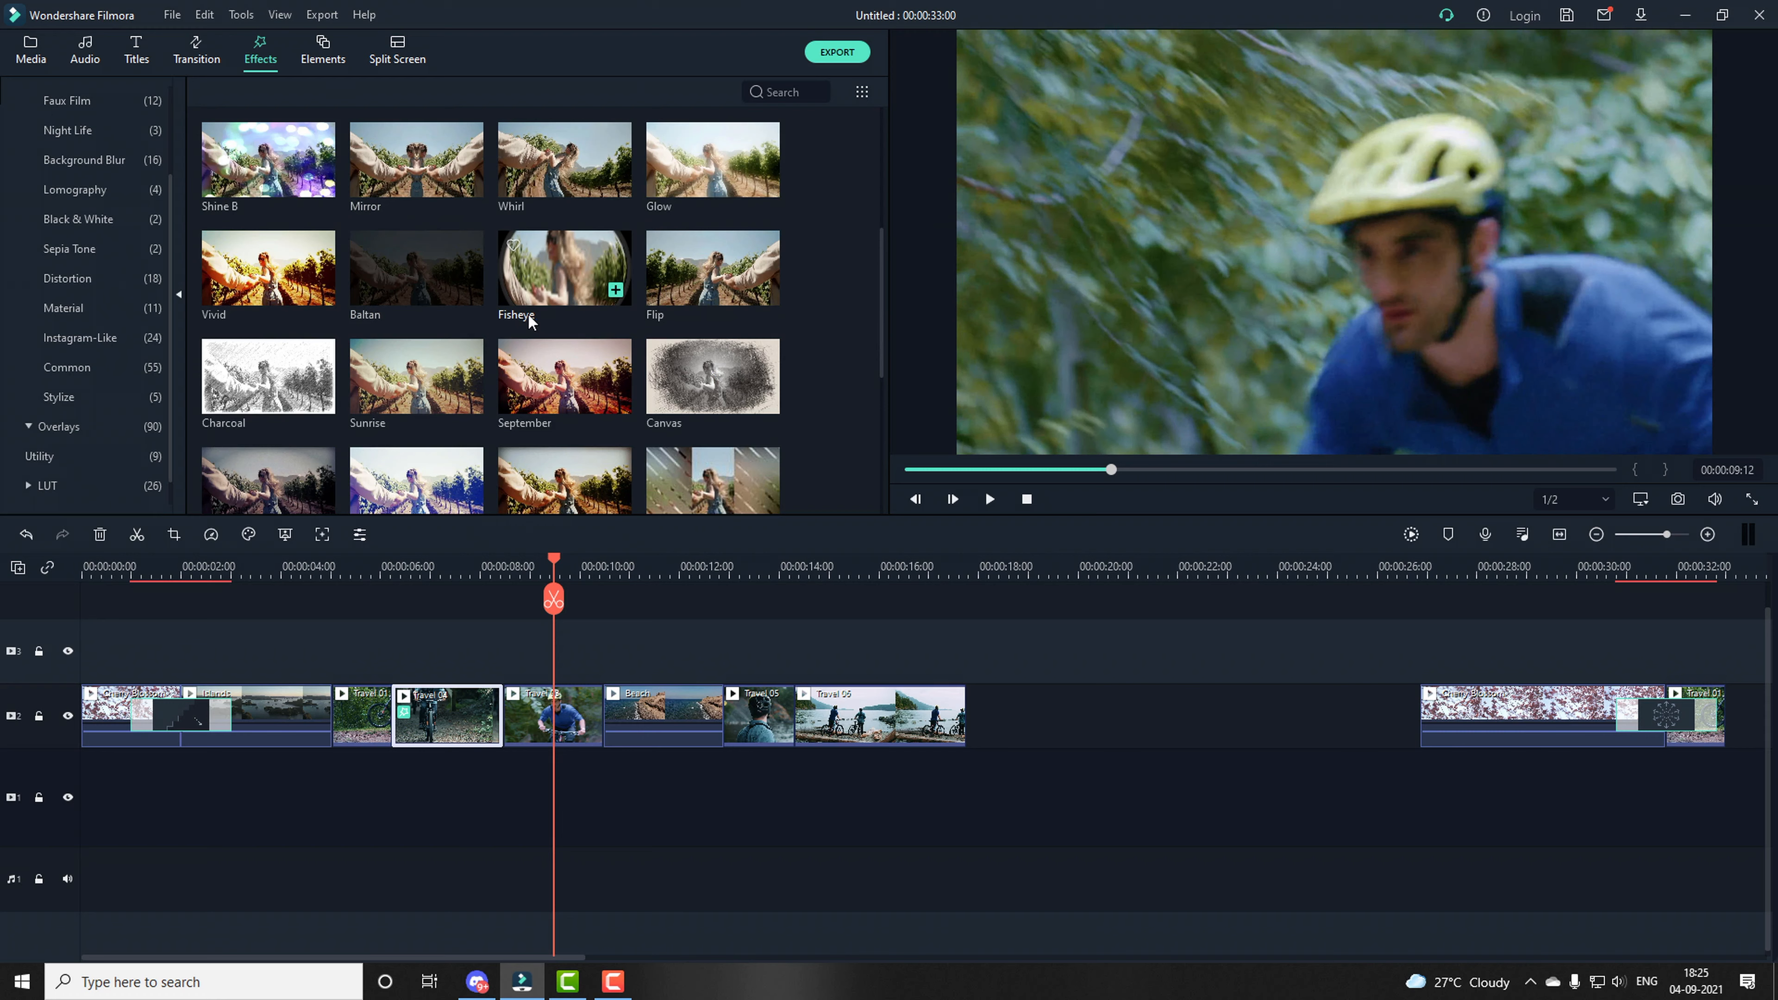
scroll(718, 361, down, 3)
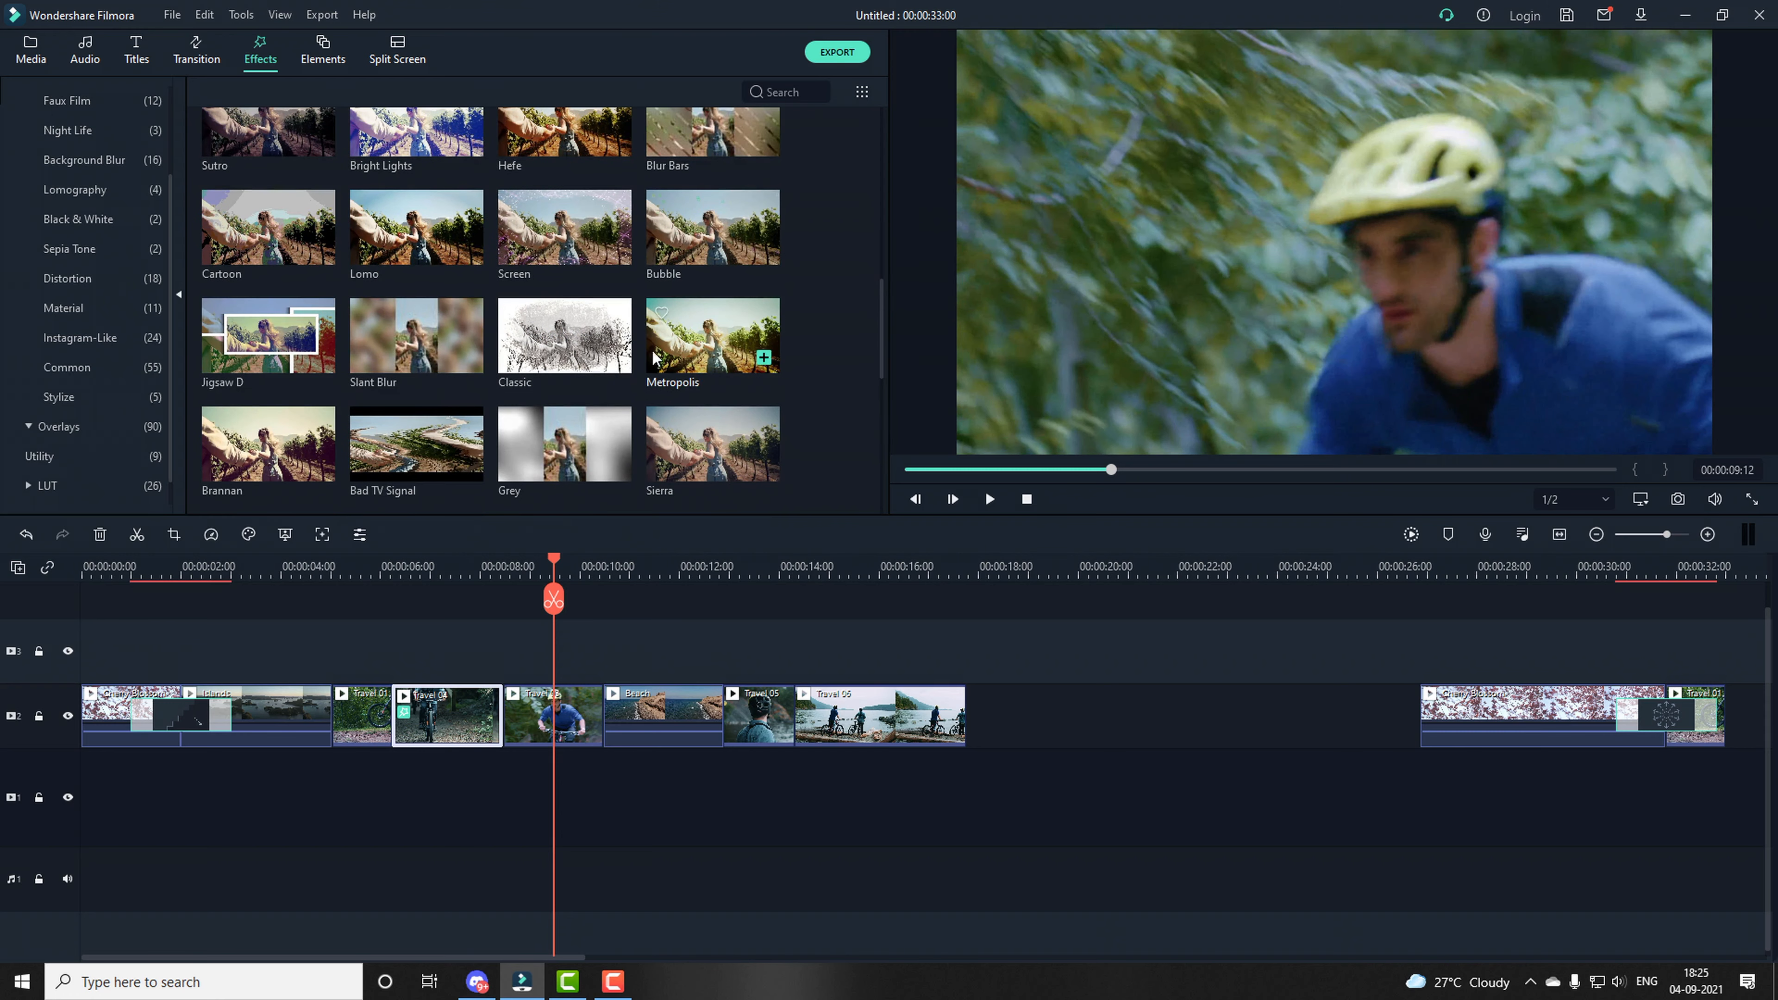
scroll(533, 351, up, 6)
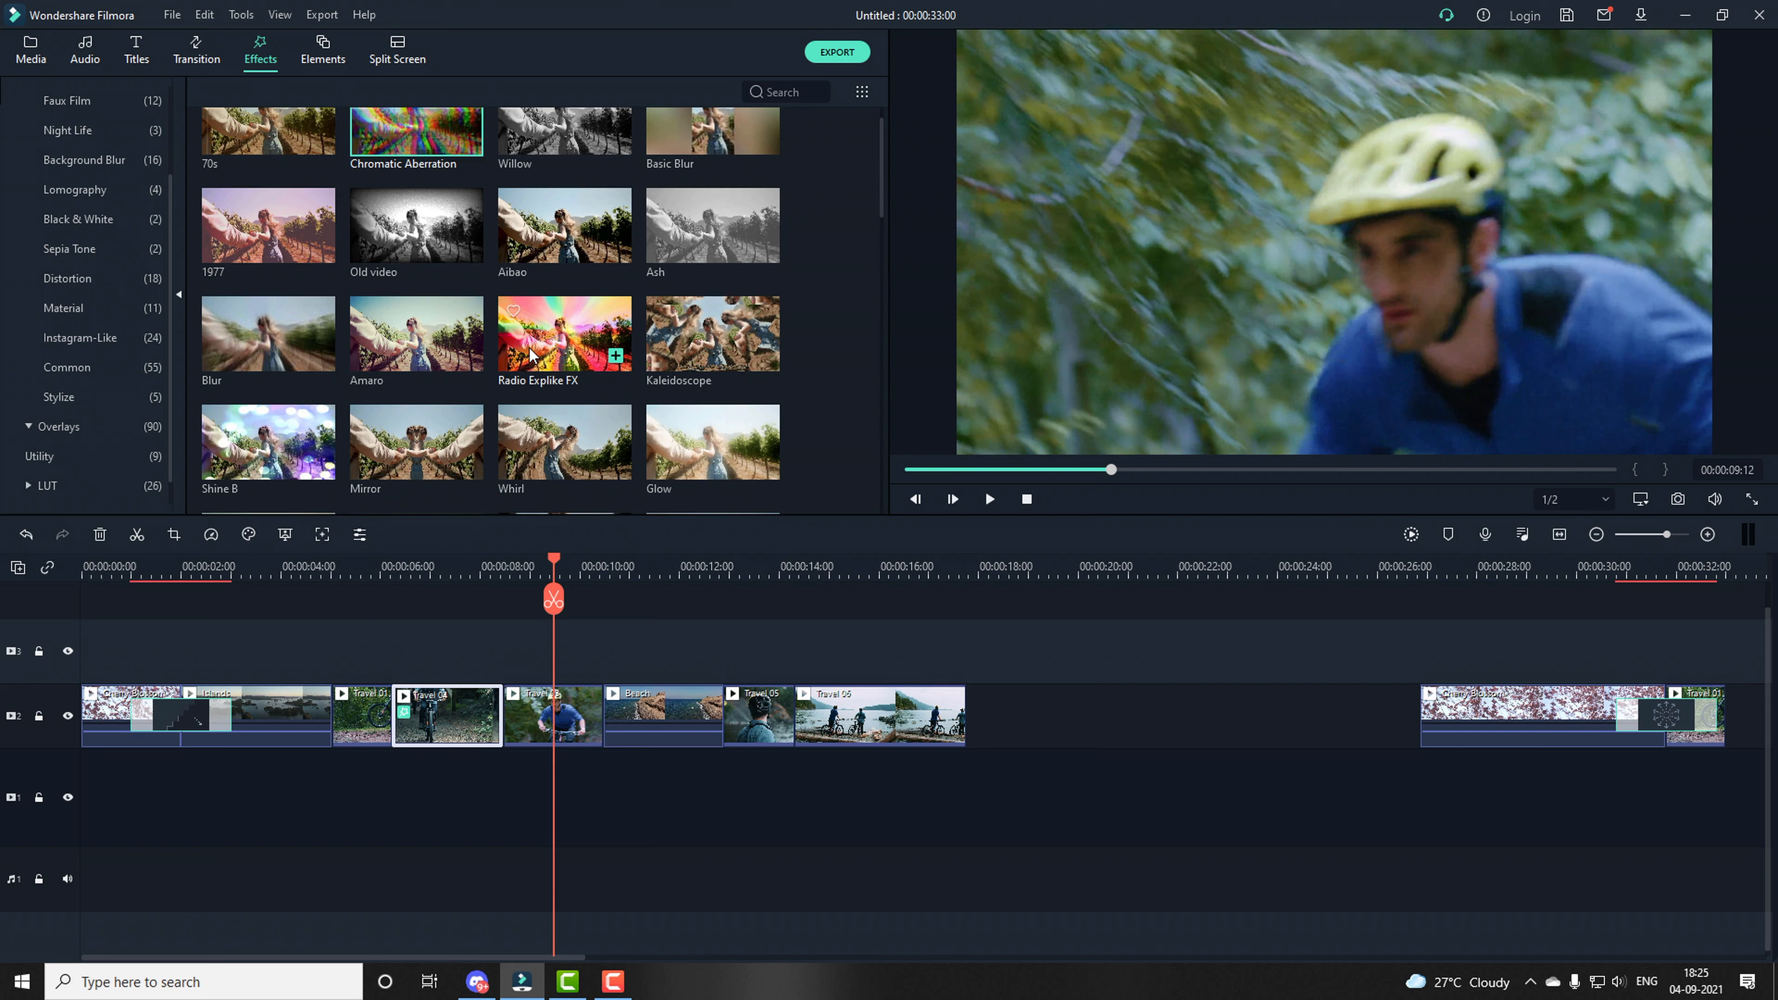
drag(564, 346, 637, 706)
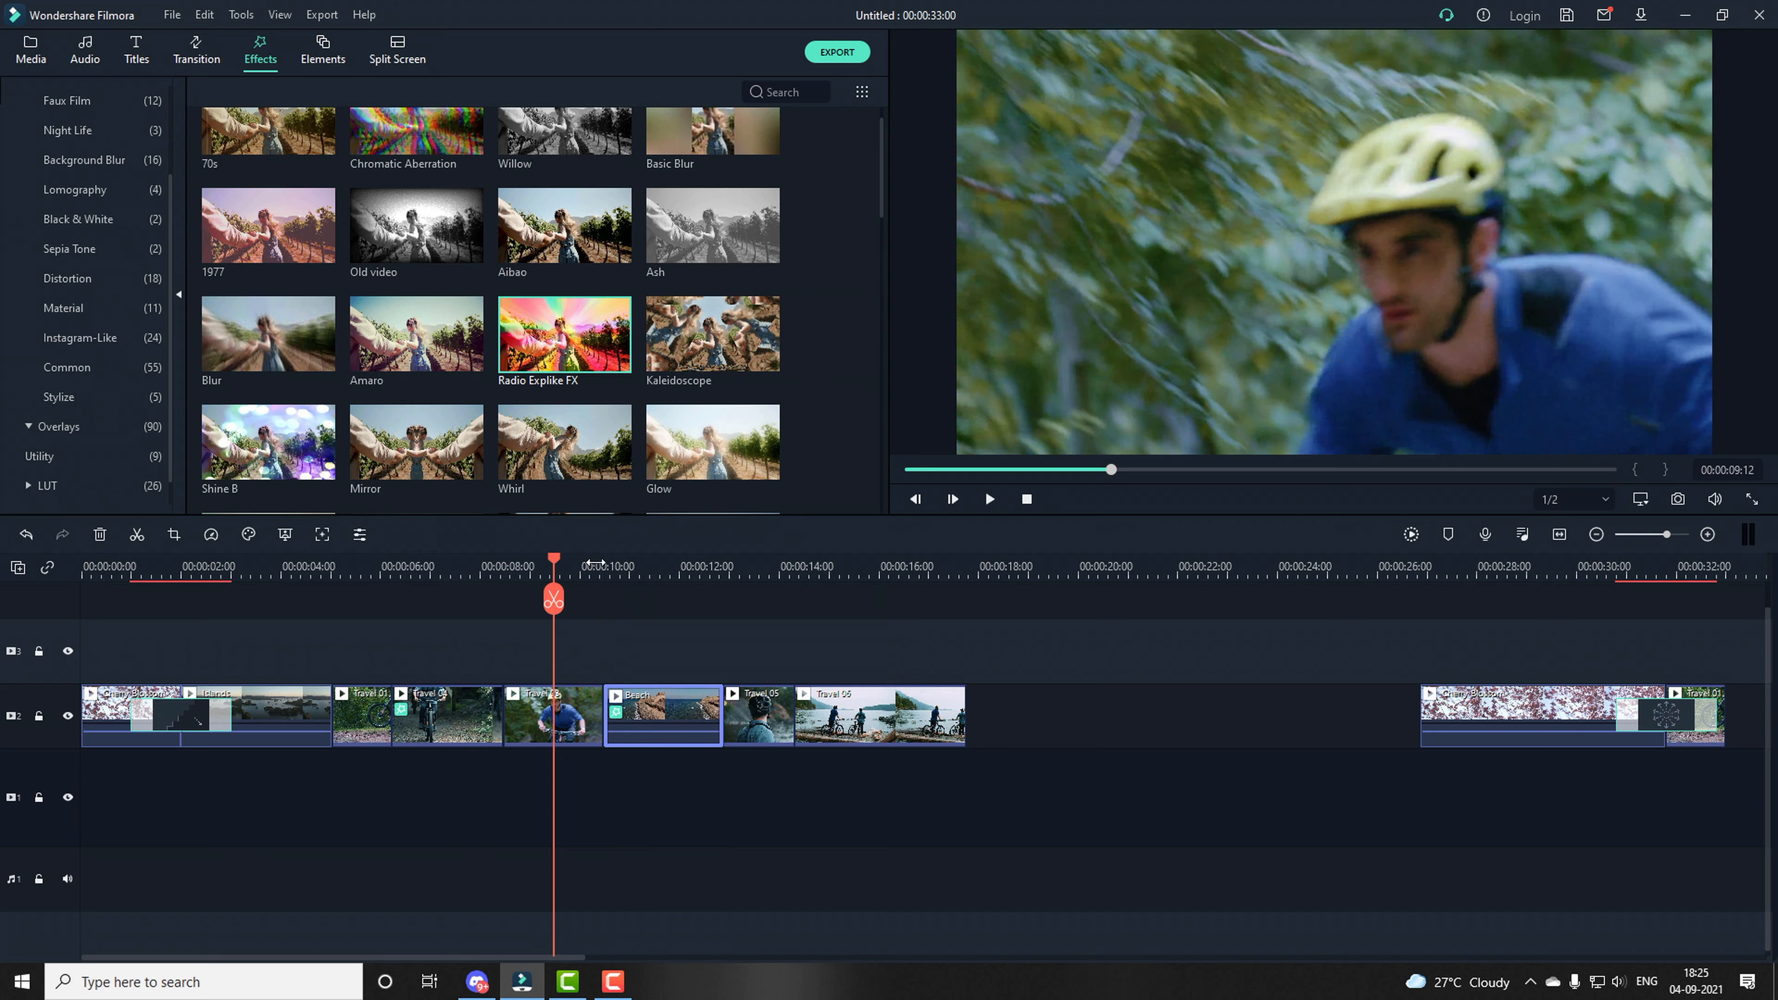
click(594, 563)
key(space)
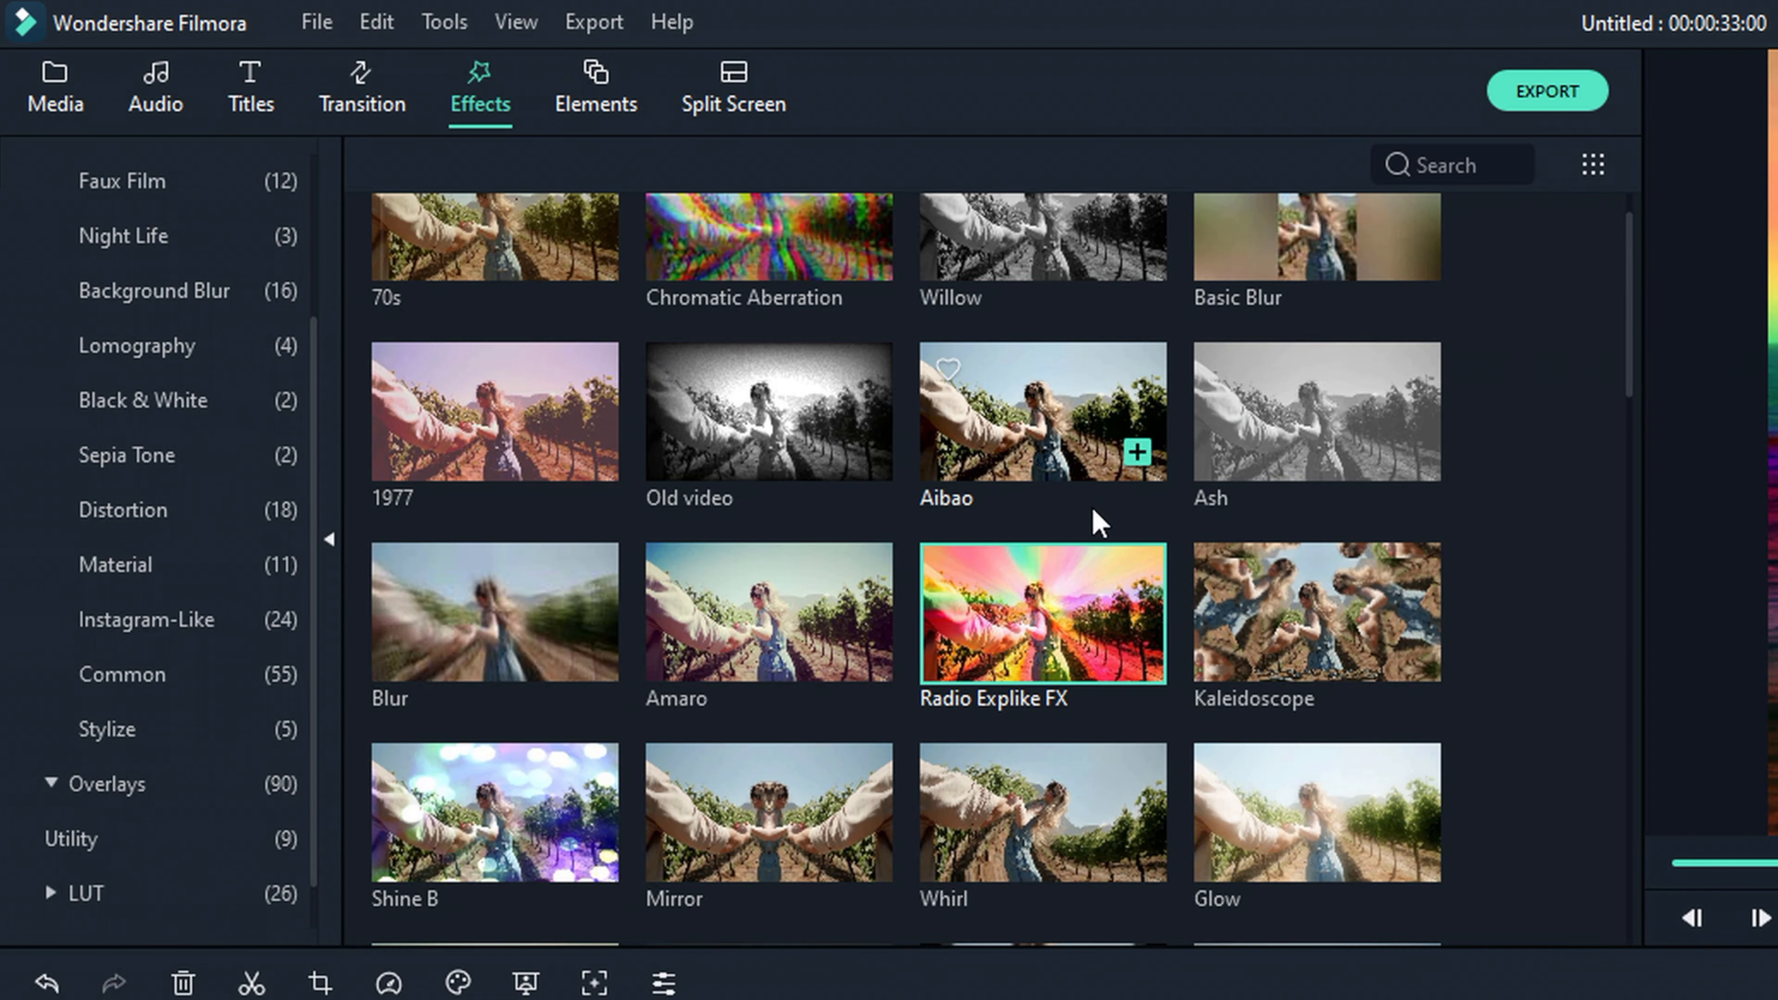
- Find the Comic Book effect, apply it to the Travel 03 clip and preview the result
scroll(1095, 520, down, 5)
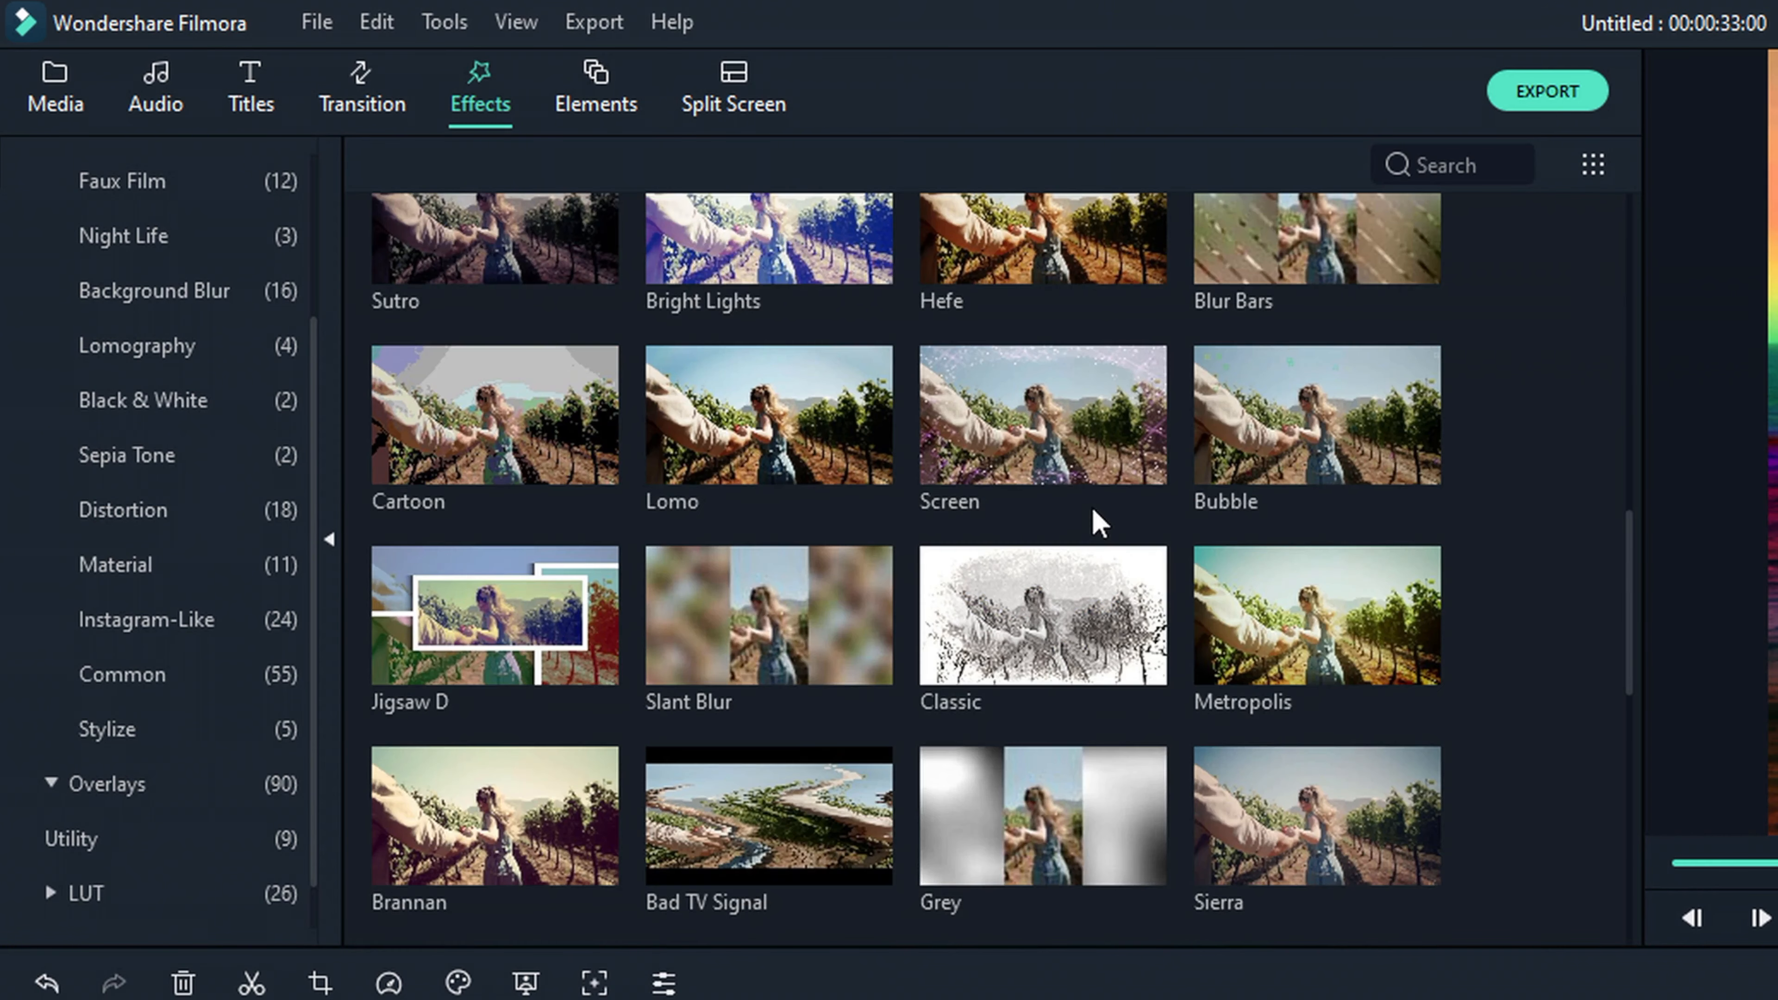
scroll(1096, 520, down, 10)
scroll(1102, 534, down, 8)
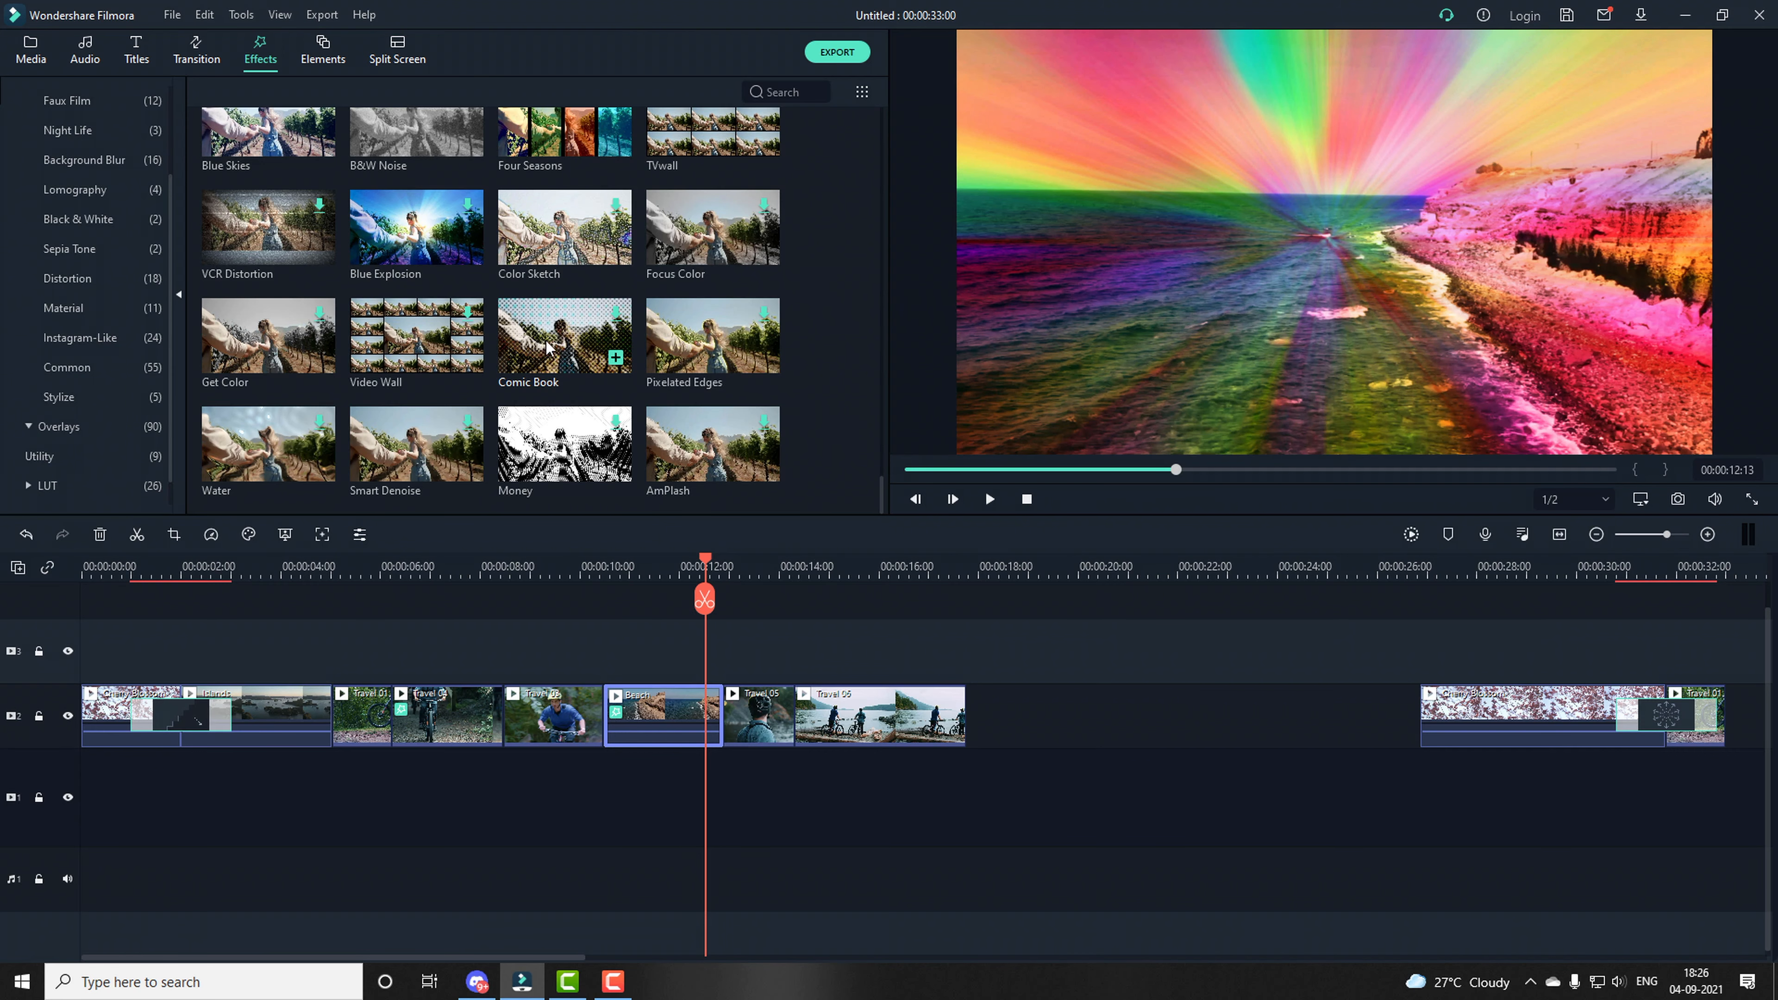
drag(546, 485, 564, 715)
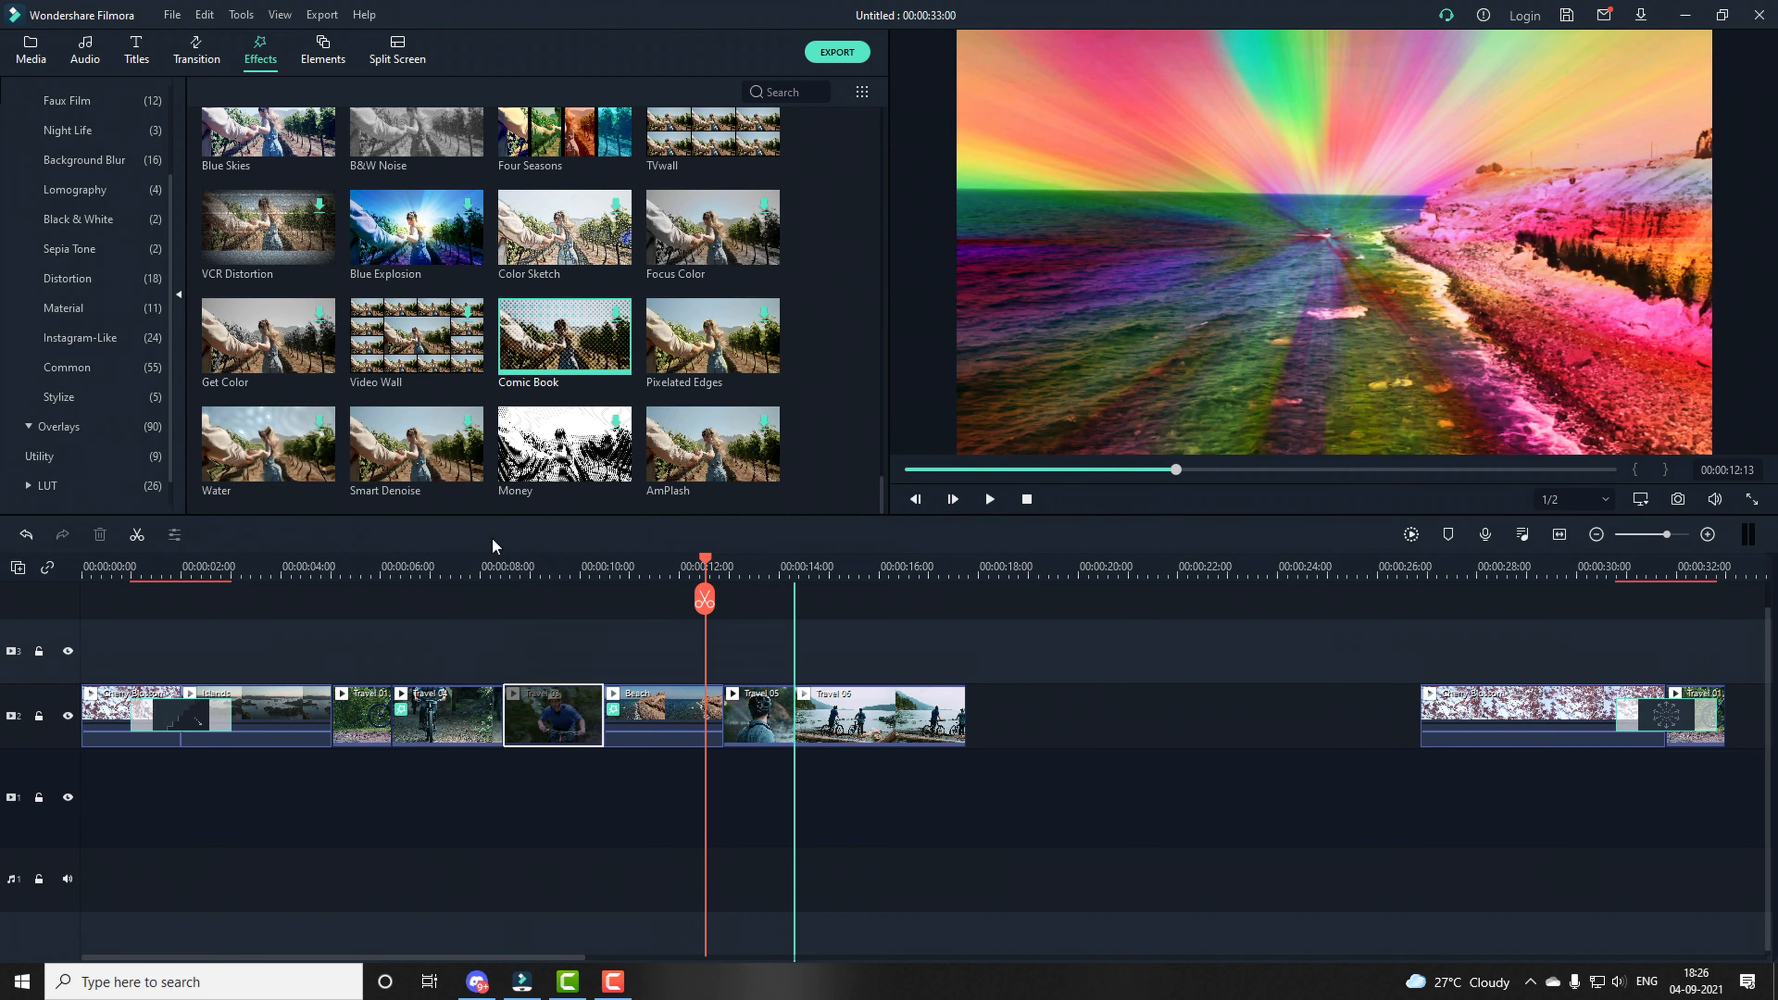
click(499, 564)
key(space)
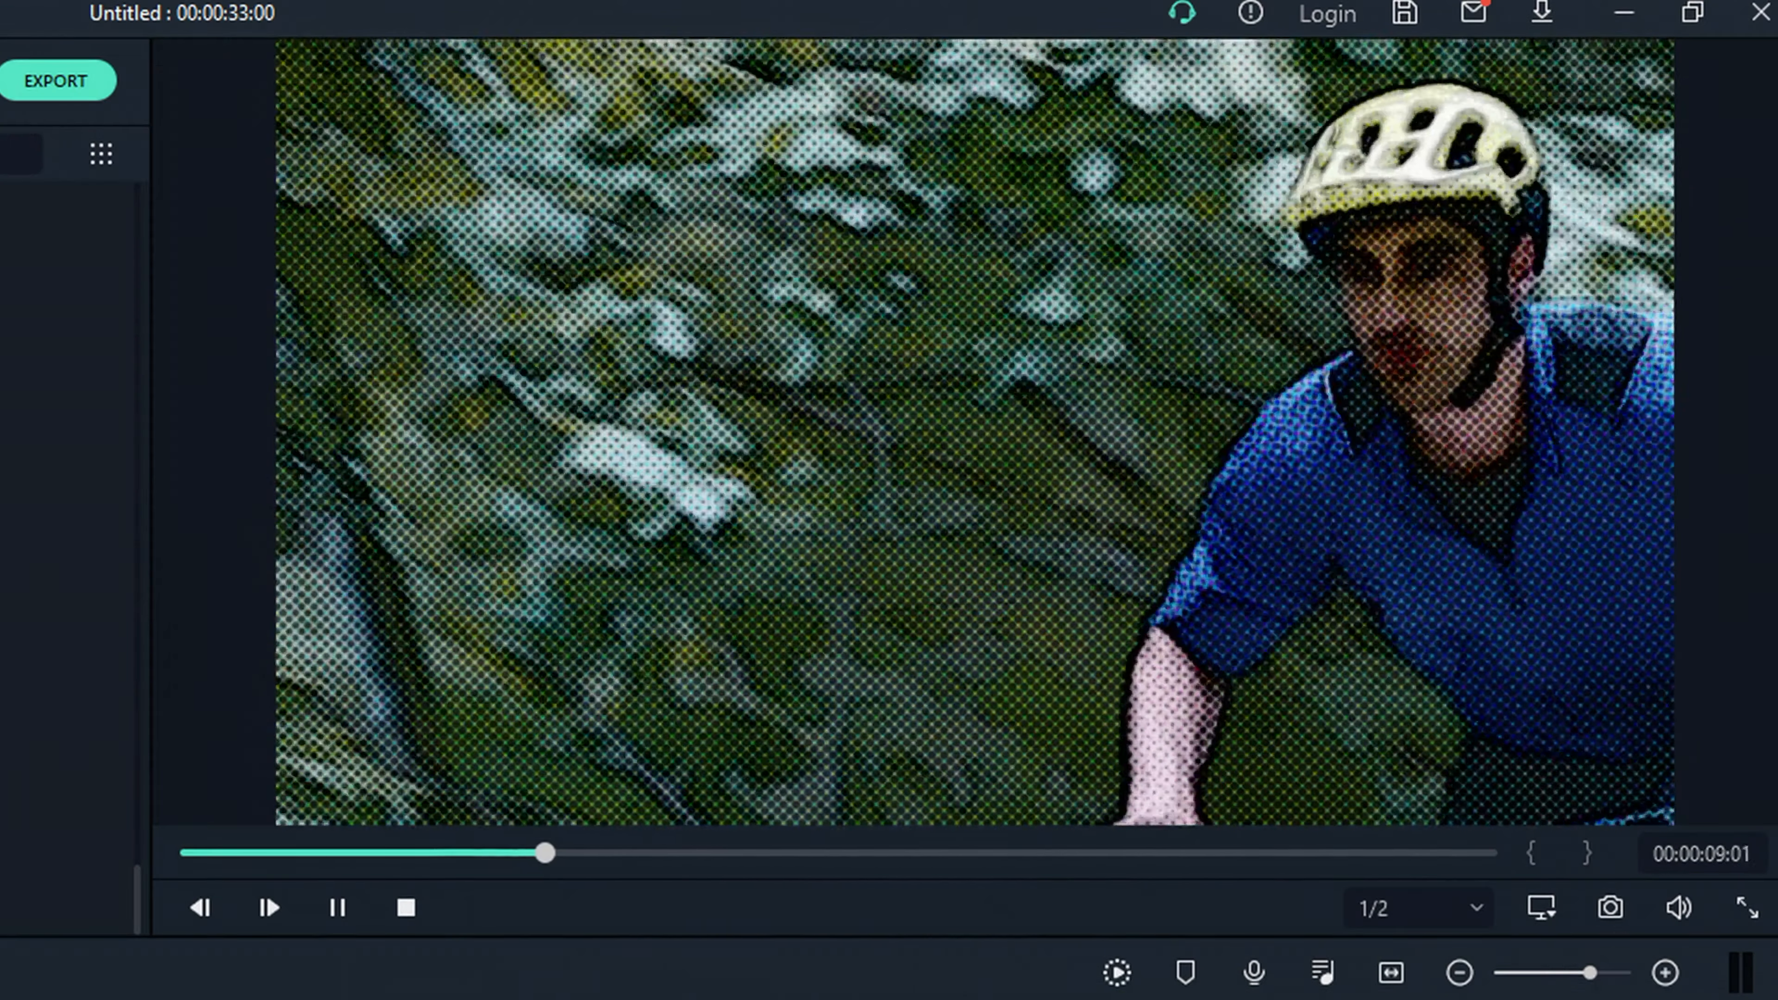
key(space)
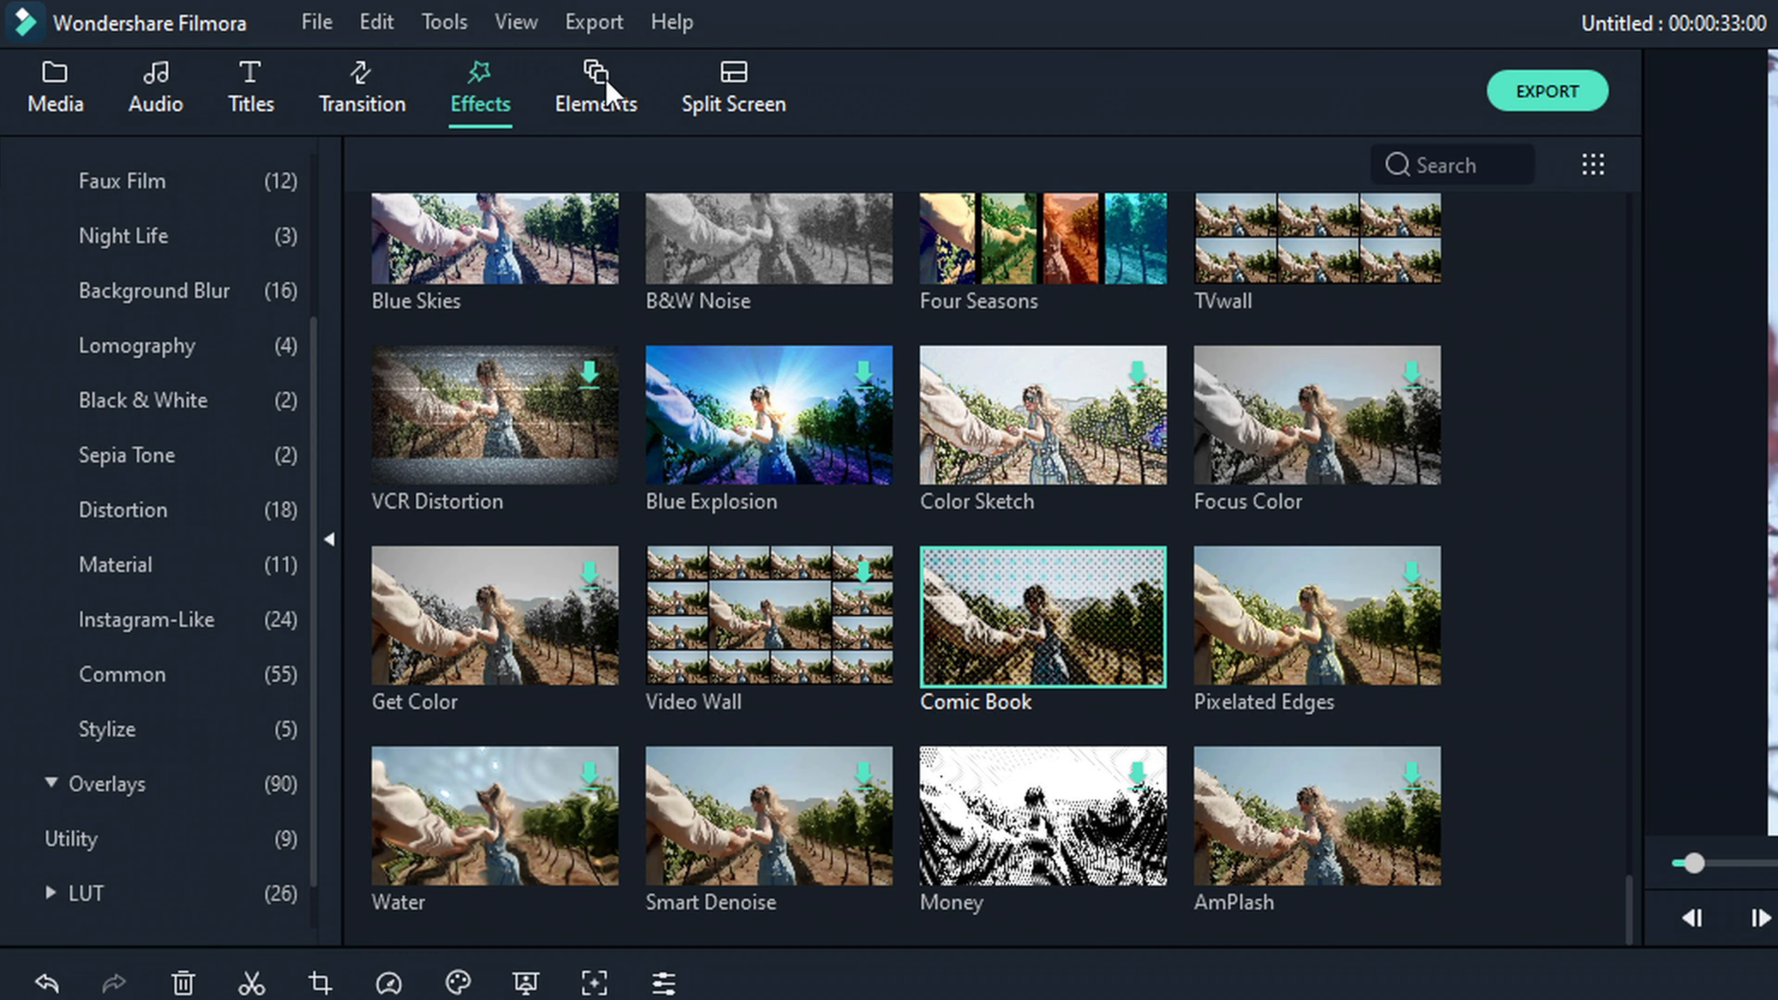
- Open the Elements library and delete the Wow! element above the Islands clip from the third video track
click(606, 80)
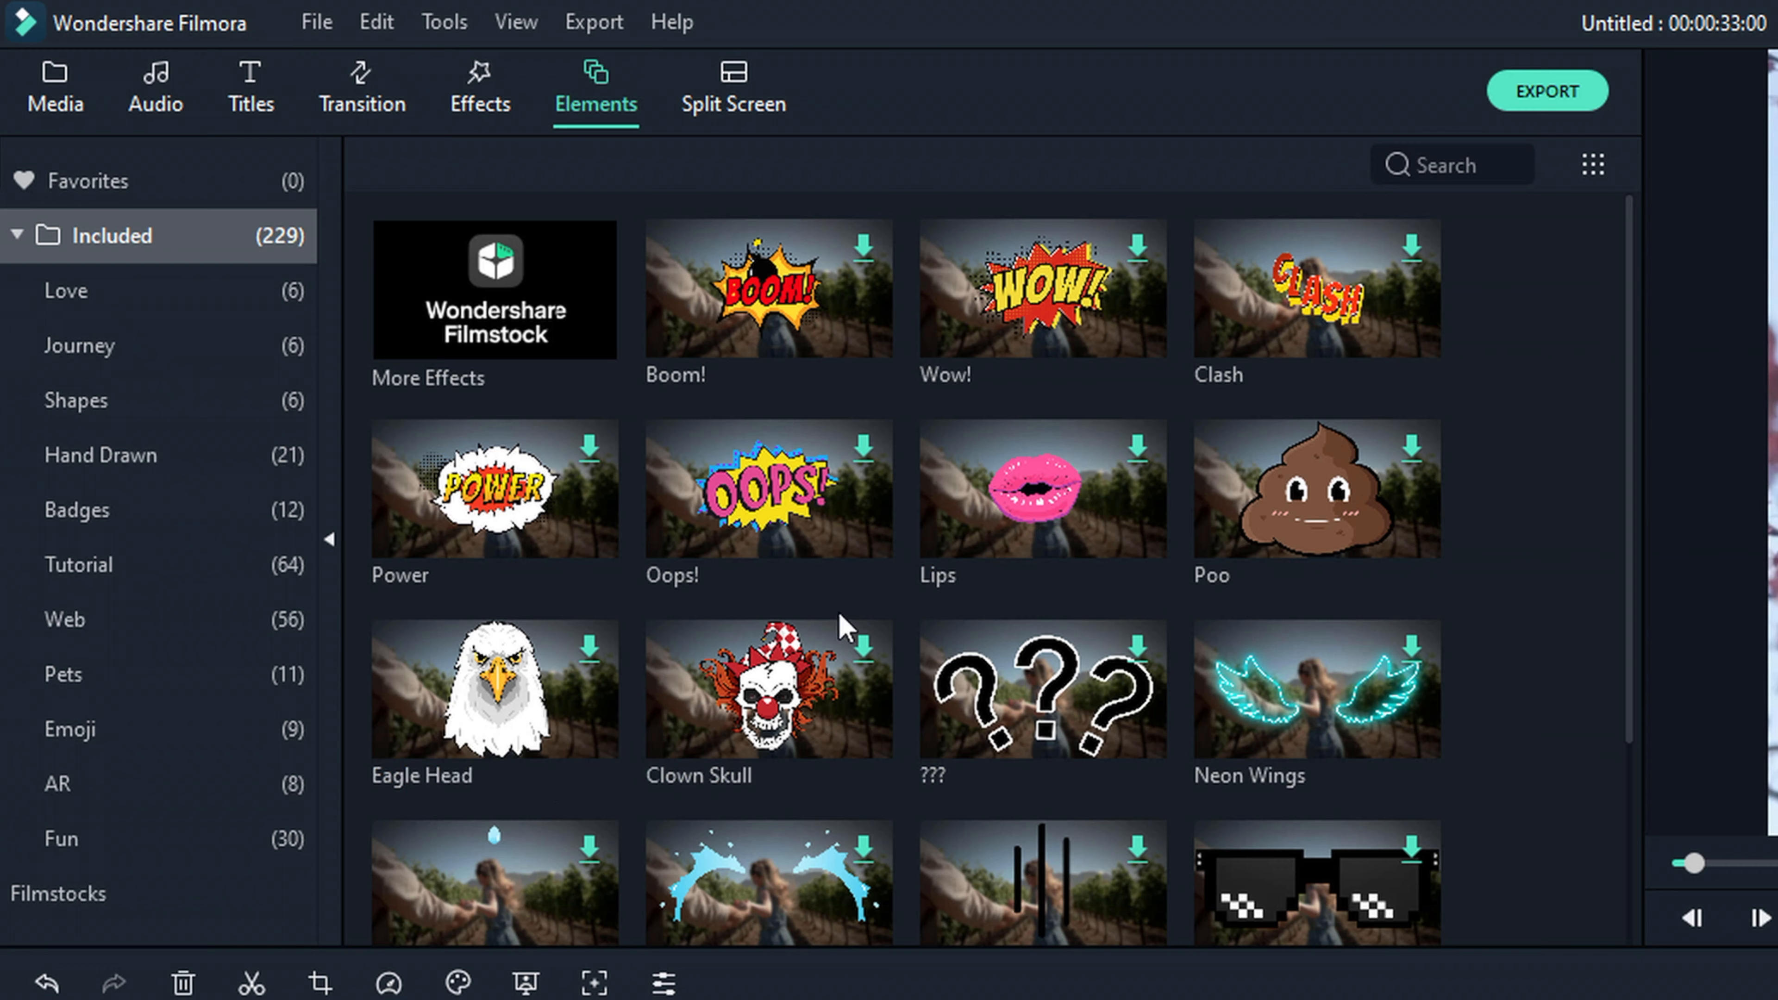
scroll(841, 623, down, 3)
click(1046, 455)
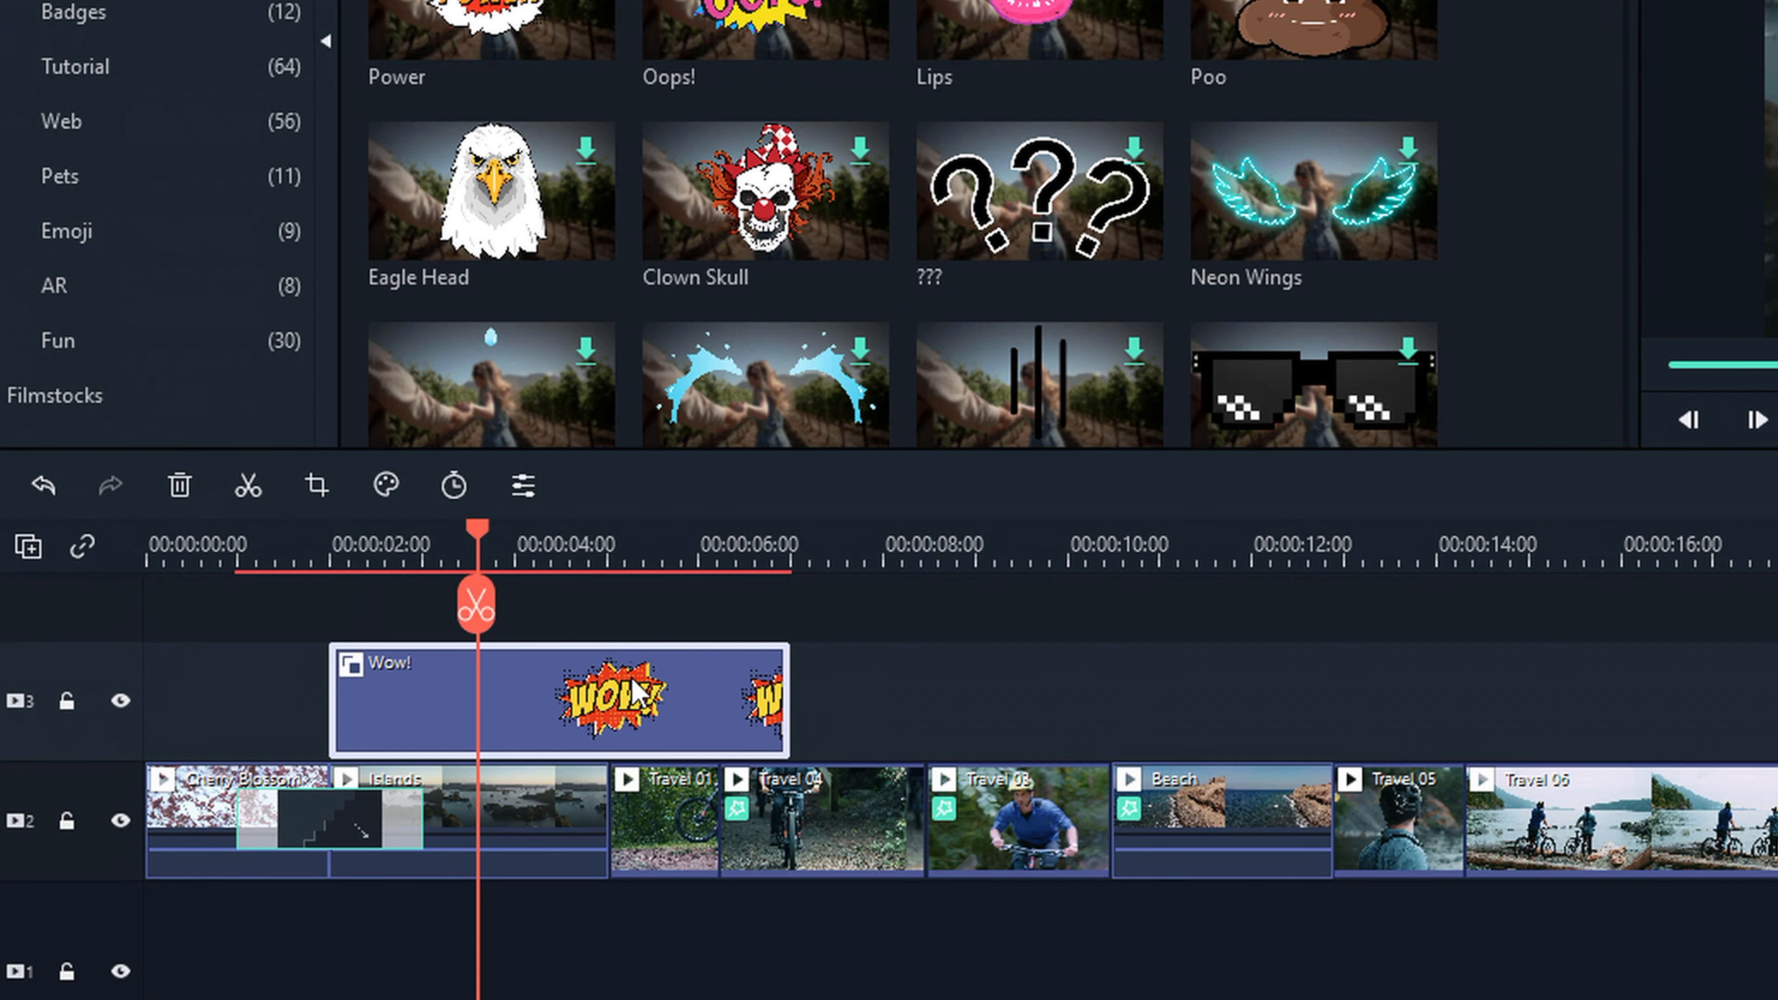
key(Delete)
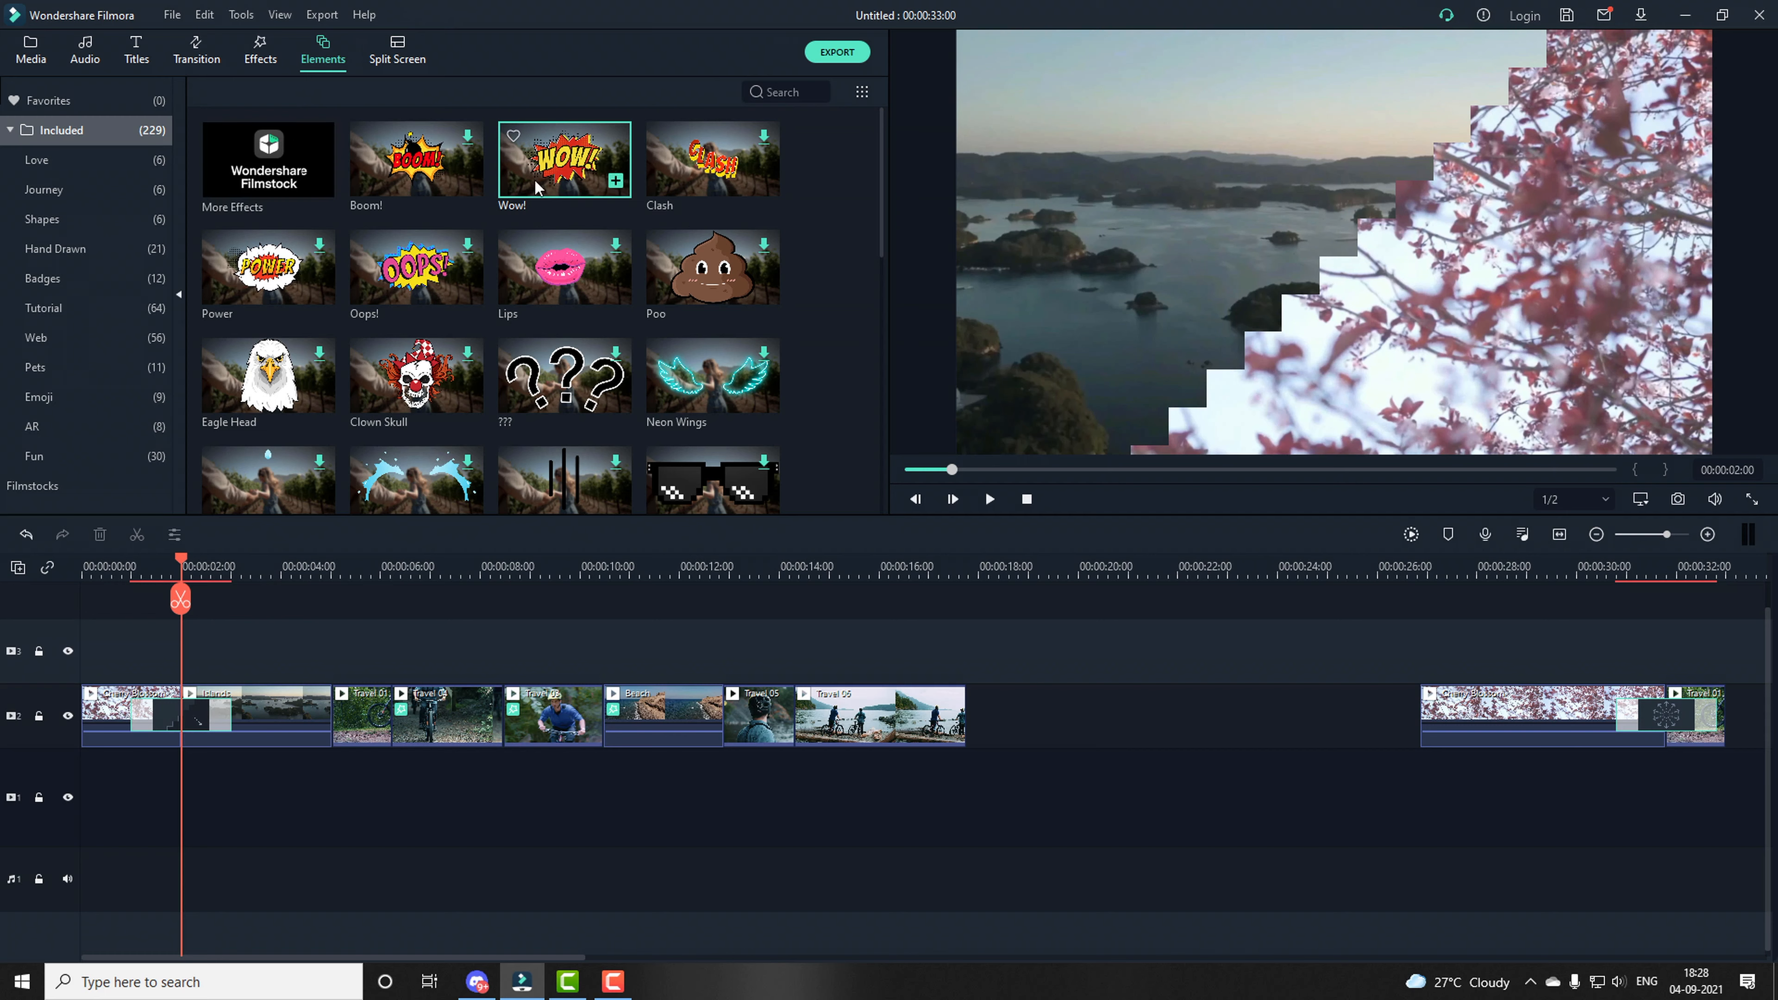
- Place the Wow! element on the third video track, starting with the first Travel 01 clip, and preview it
drag(567, 171, 335, 658)
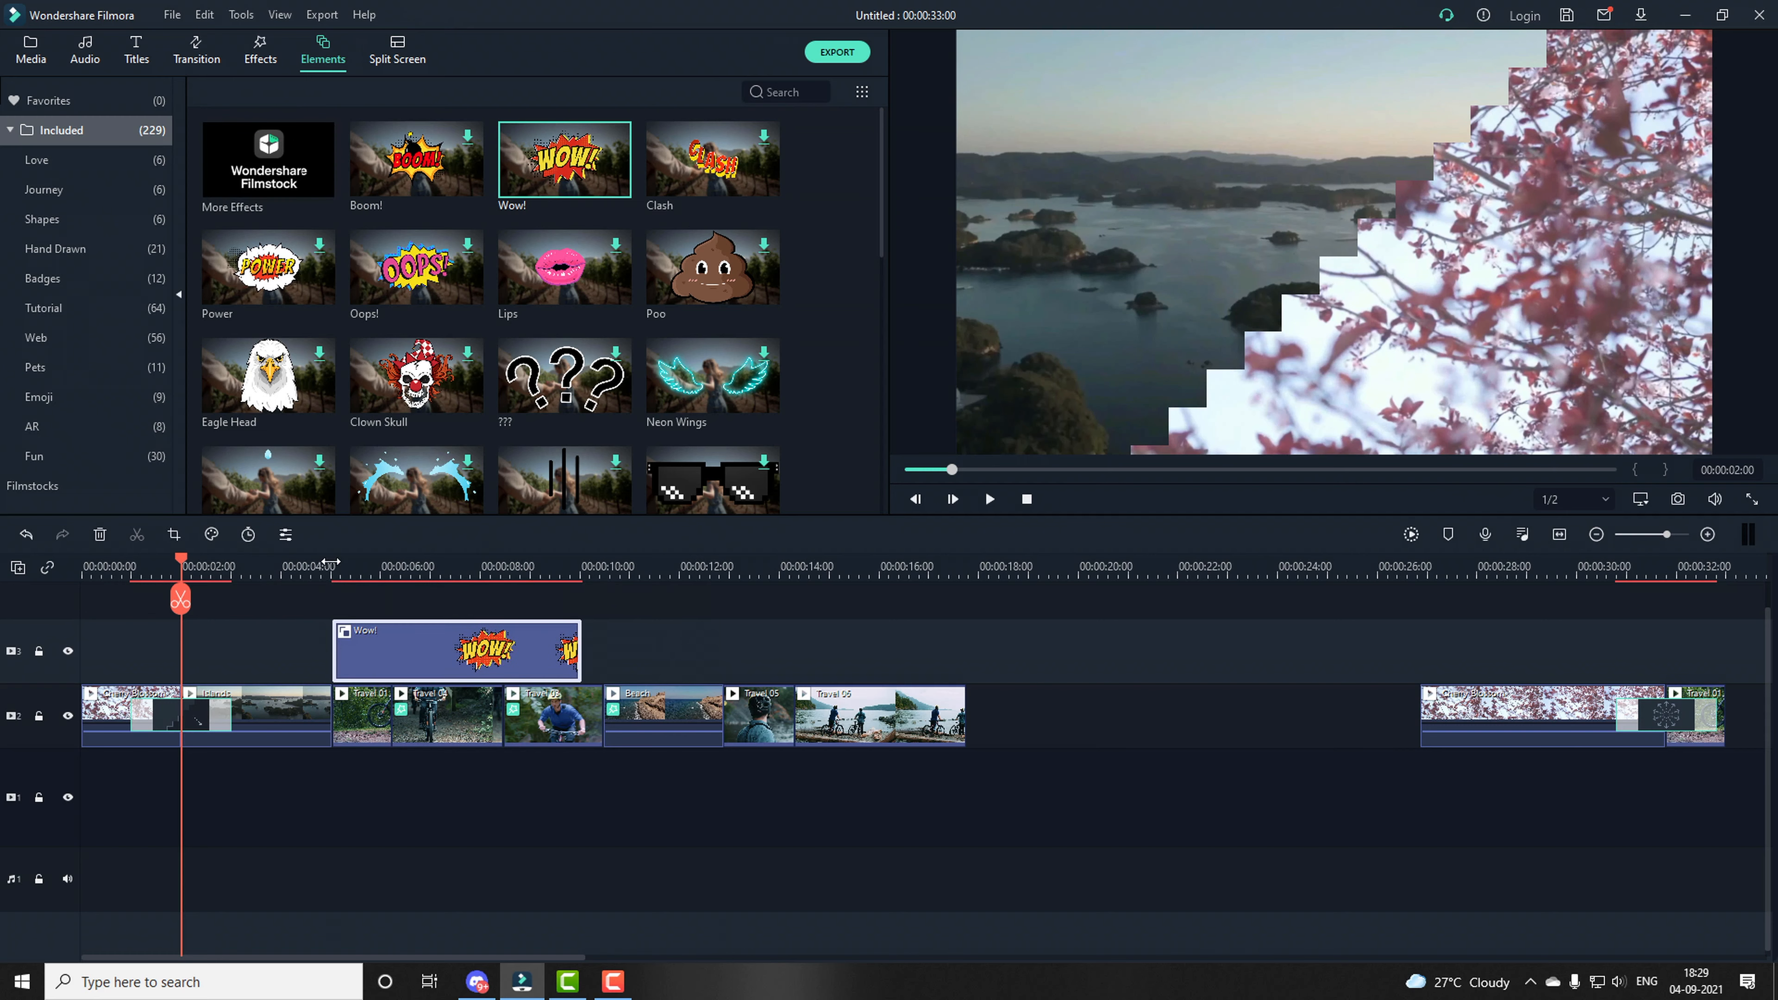
click(330, 562)
key(space)
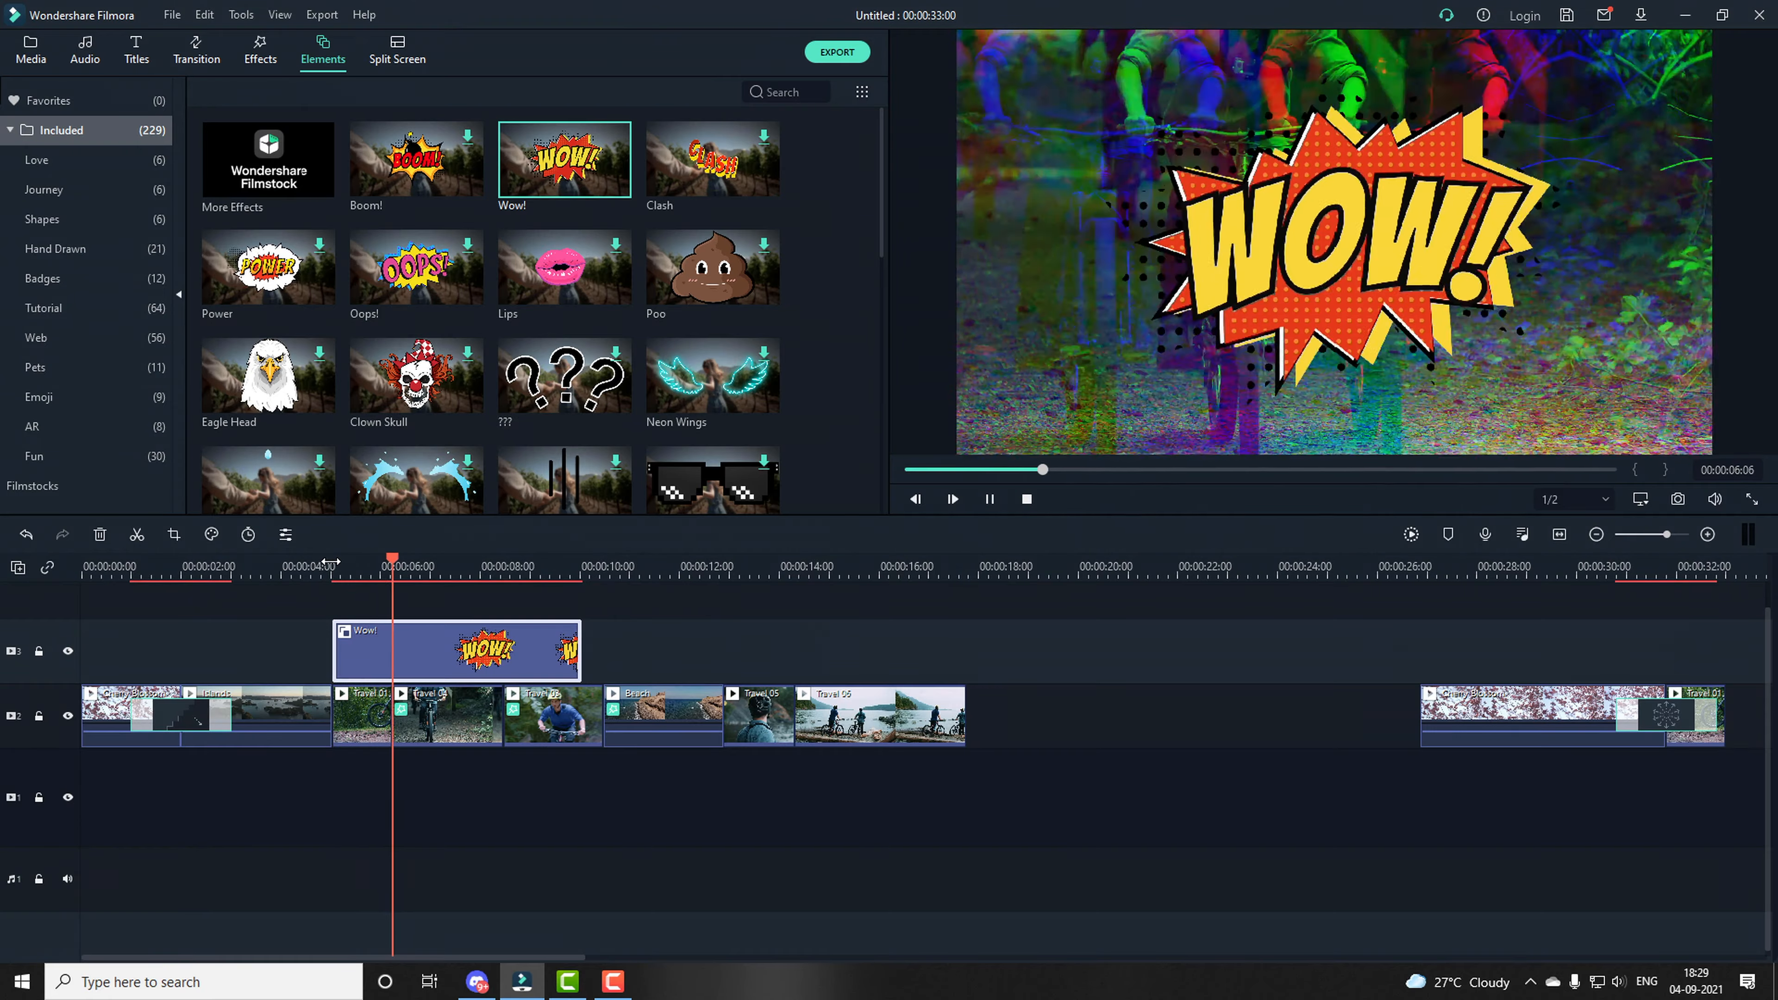
key(space)
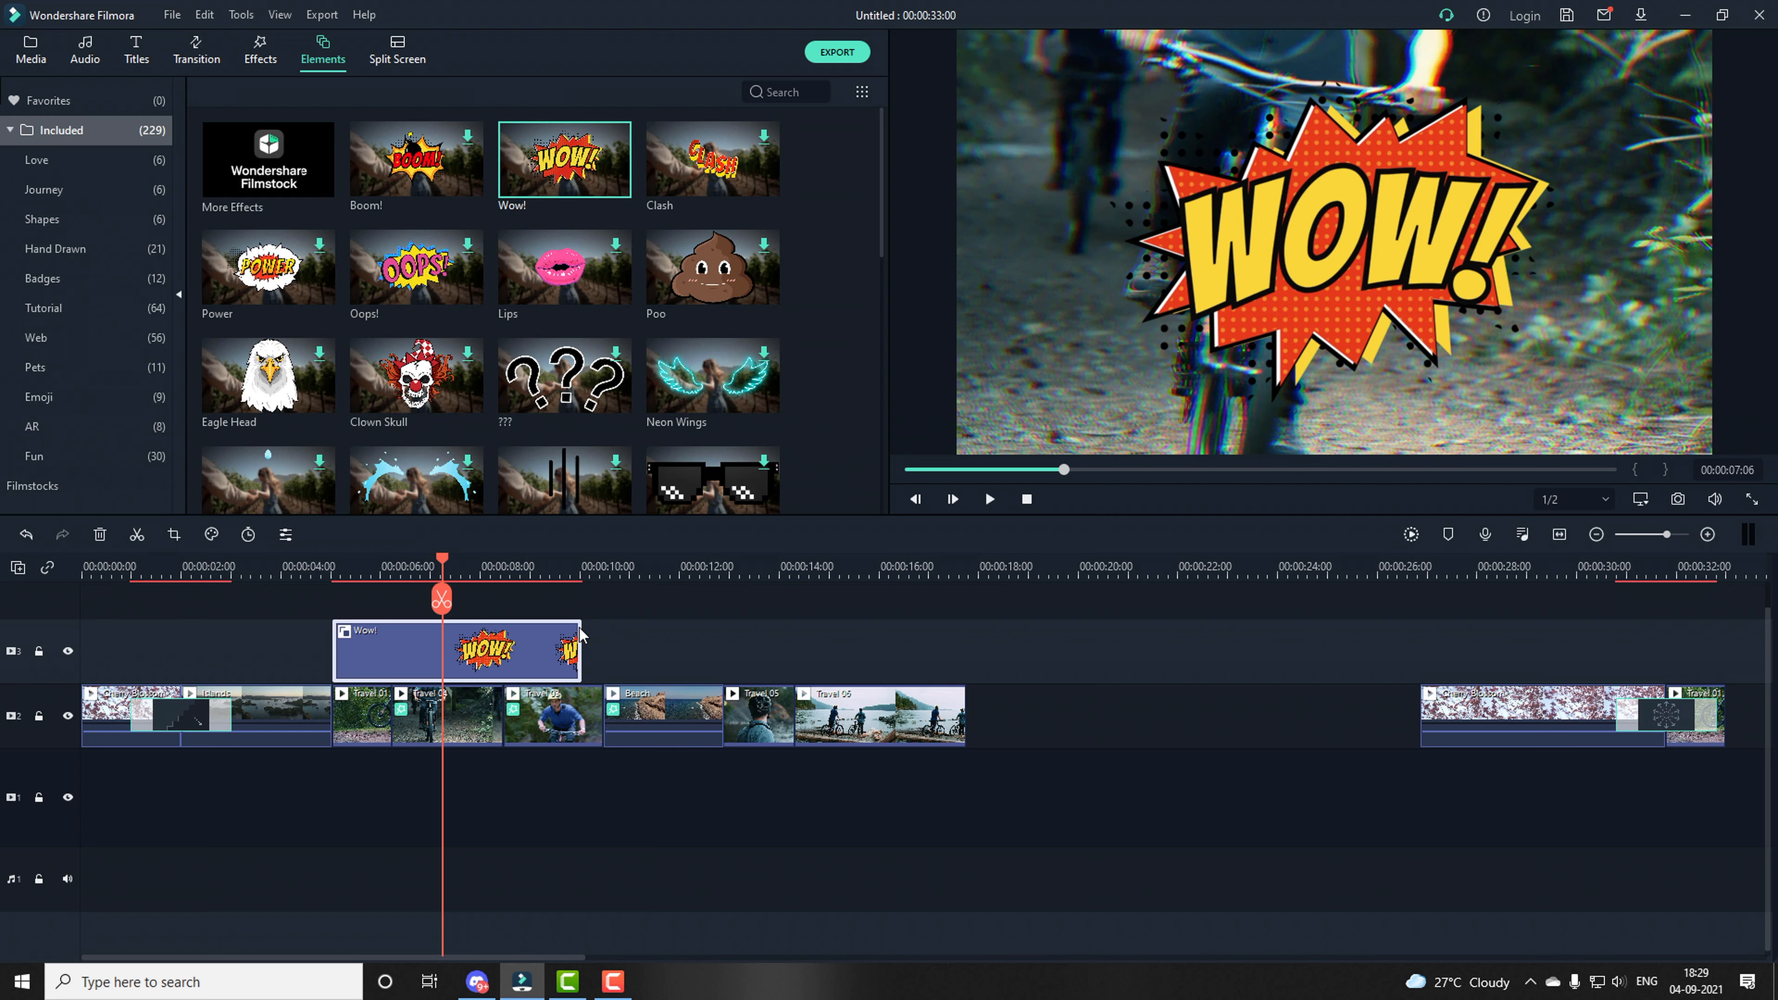
- Trim the end of the Wow! element to match the end of the Travel 01 clip below and preview it
drag(579, 631, 391, 634)
click(305, 564)
key(space)
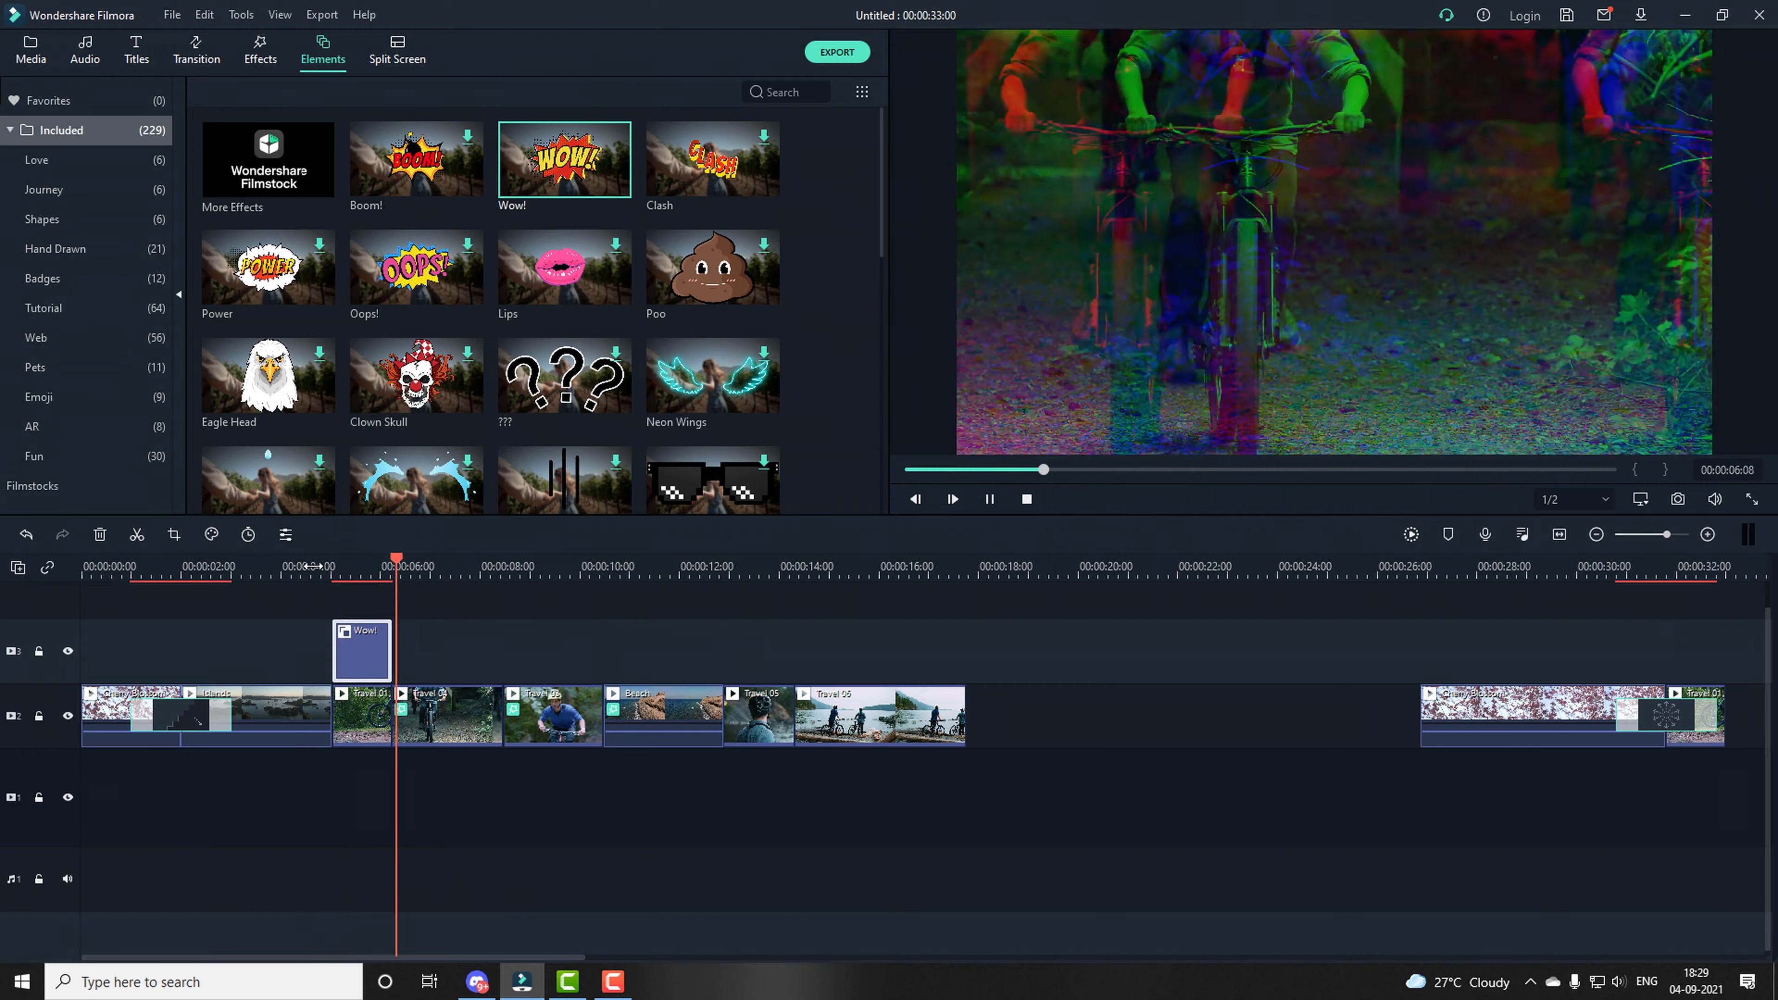
key(space)
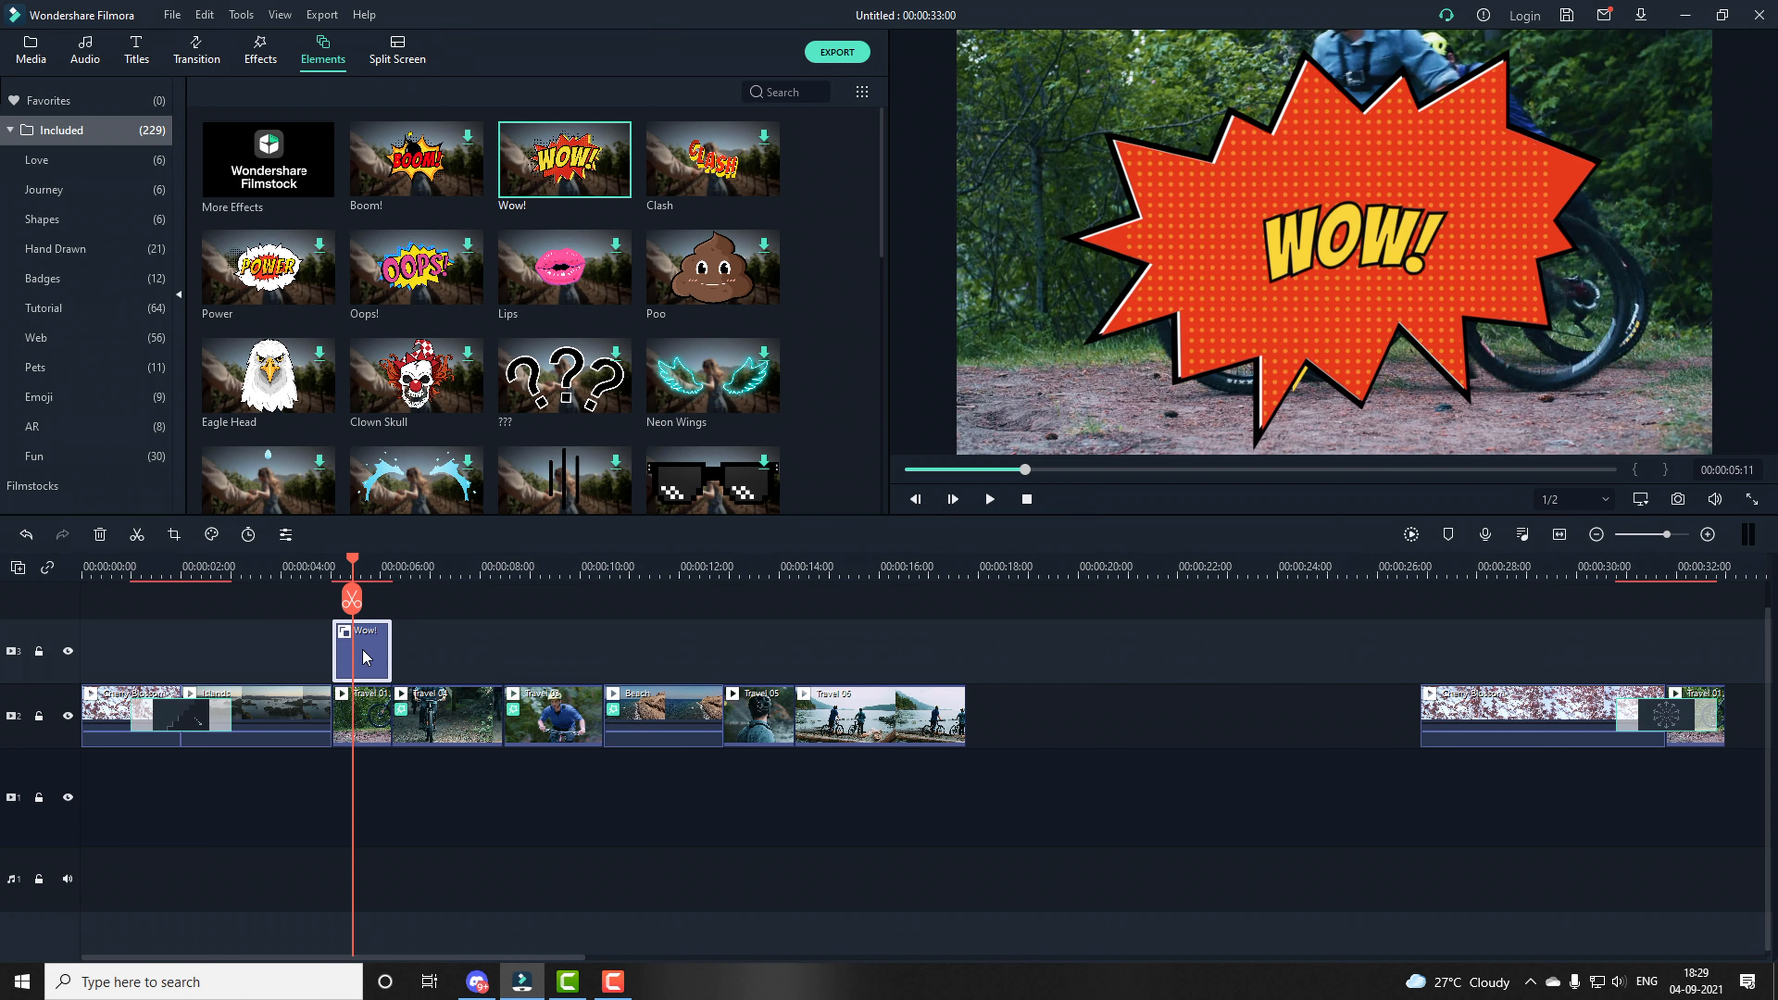
- Open the Wow! element's transform settings and reduce its scale to 73.89%
double_click(358, 648)
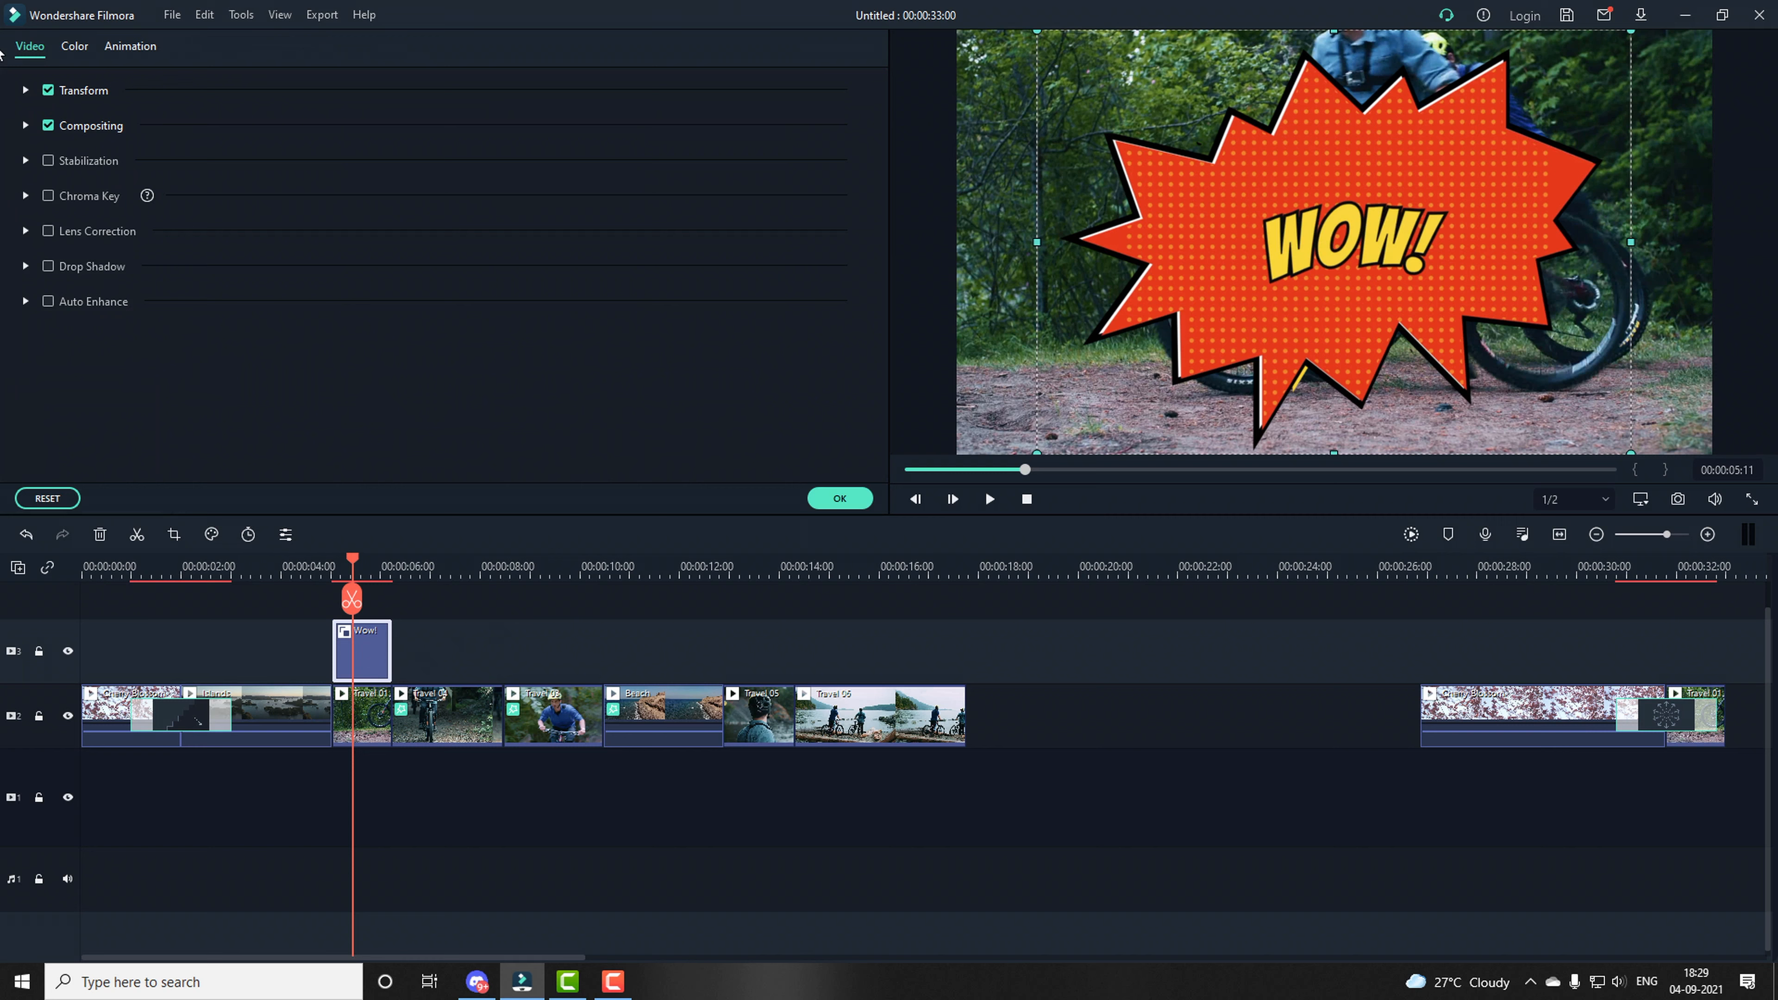
click(80, 45)
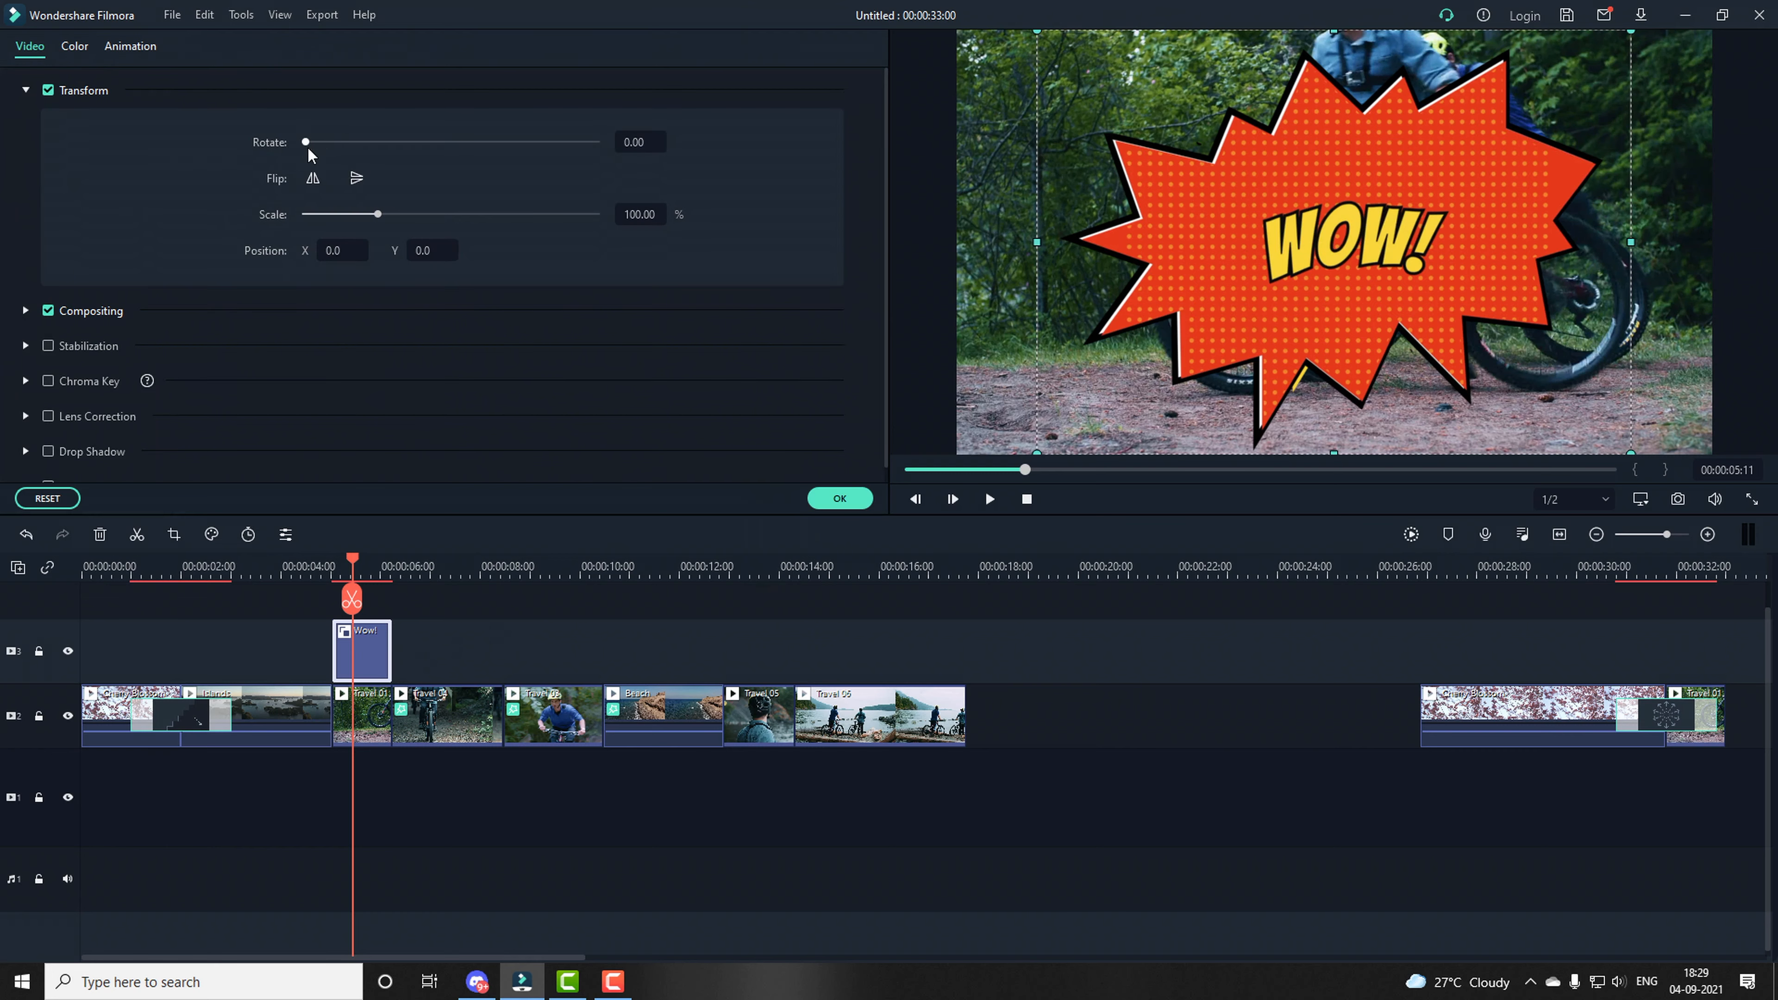
mouse_move(376, 214)
mouse_down()
mouse_move(329, 230)
mouse_move(372, 225)
mouse_move(359, 218)
mouse_up()
drag(305, 142, 281, 195)
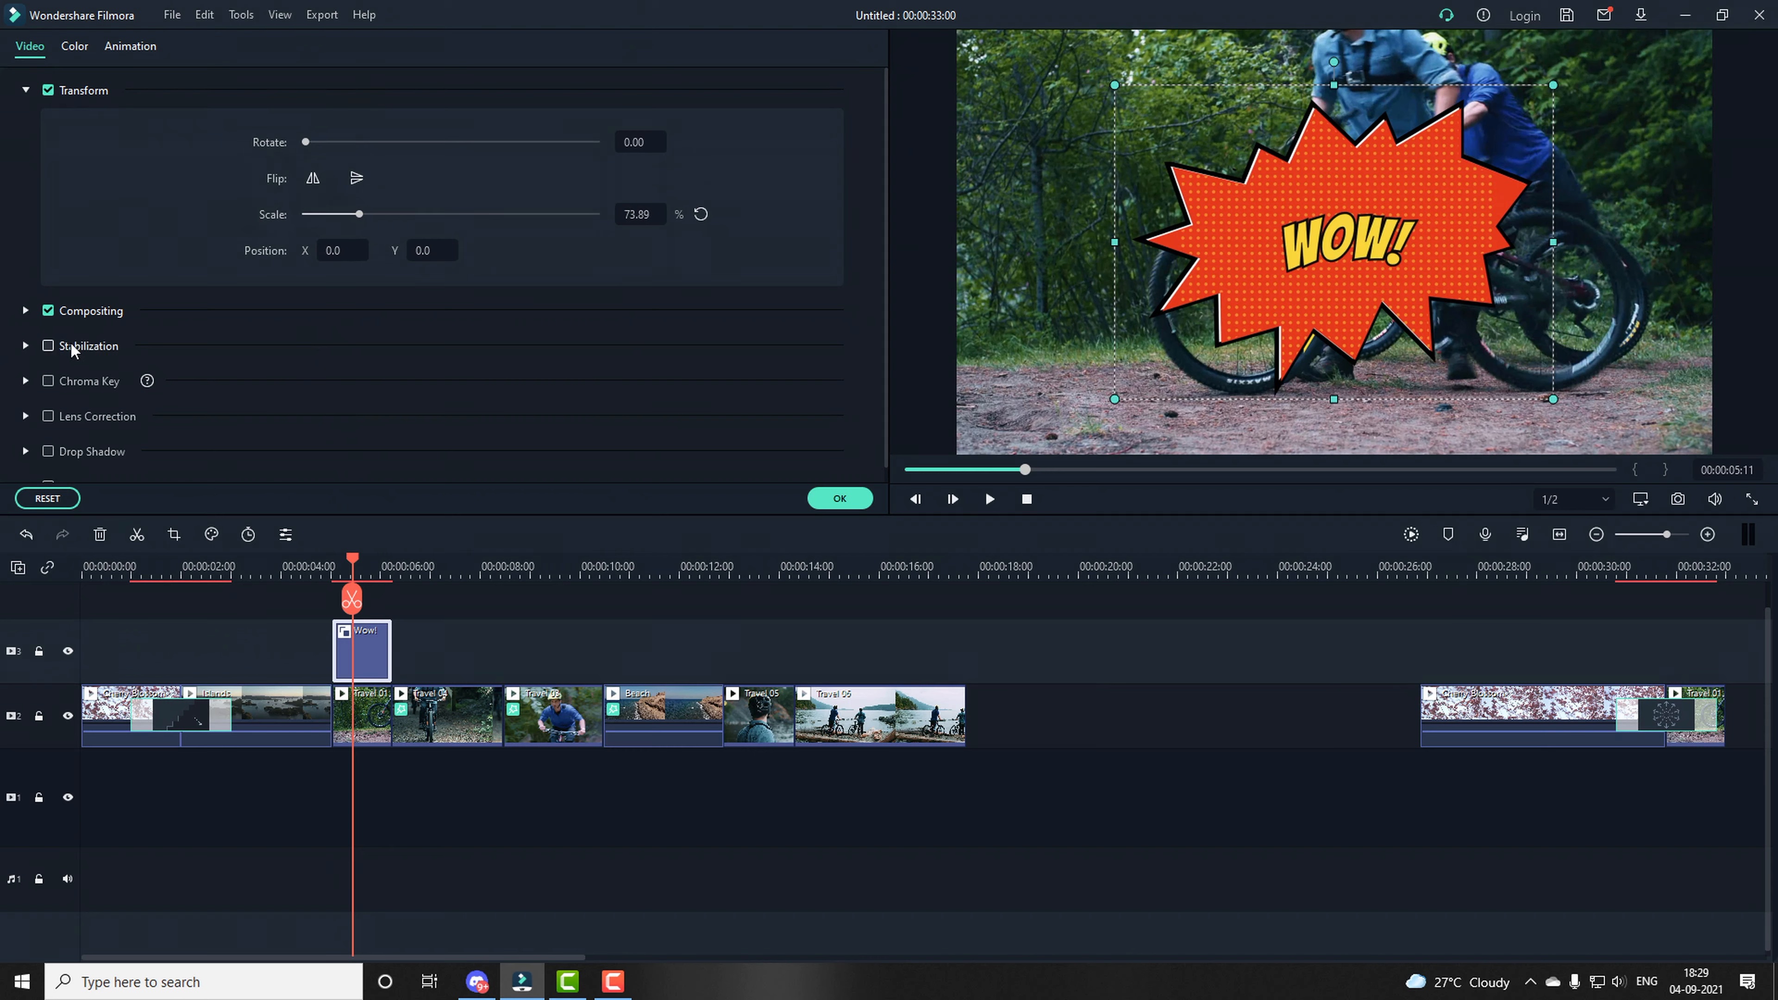
- Try the Color Burn and Lighten blending modes on the Wow! element and restore Normal at 100% opacity
scroll(91, 347, down, 1)
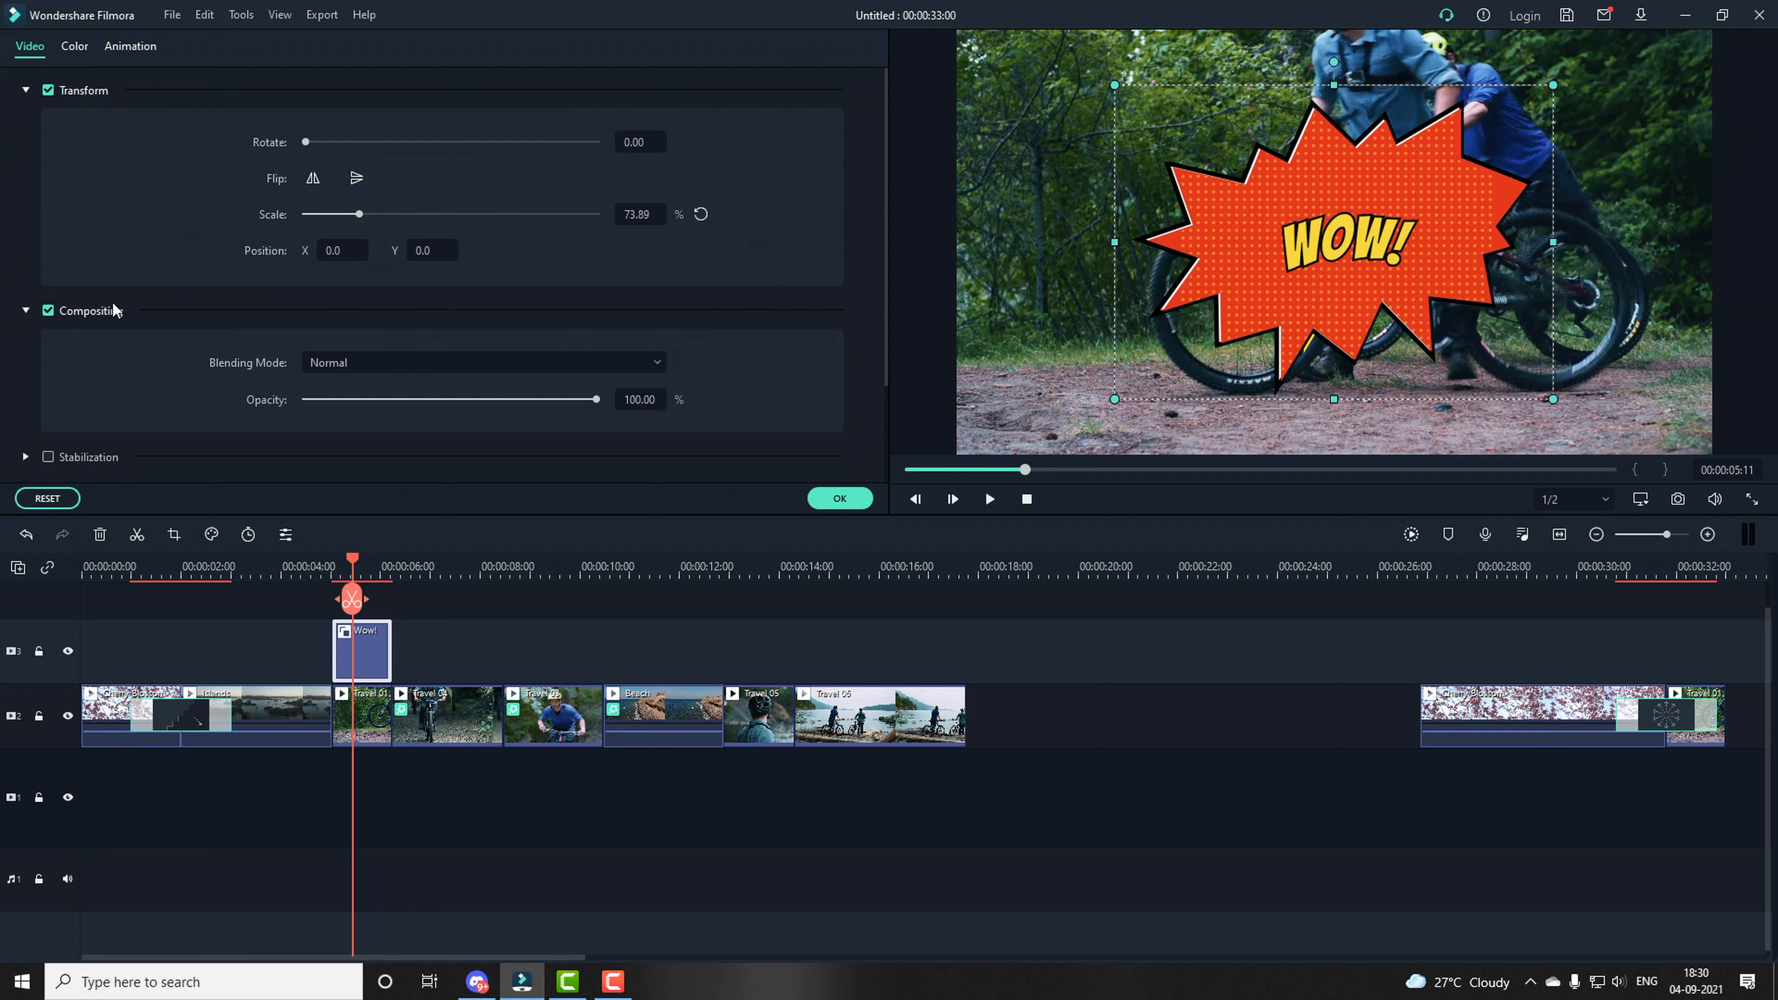
click(392, 362)
click(401, 490)
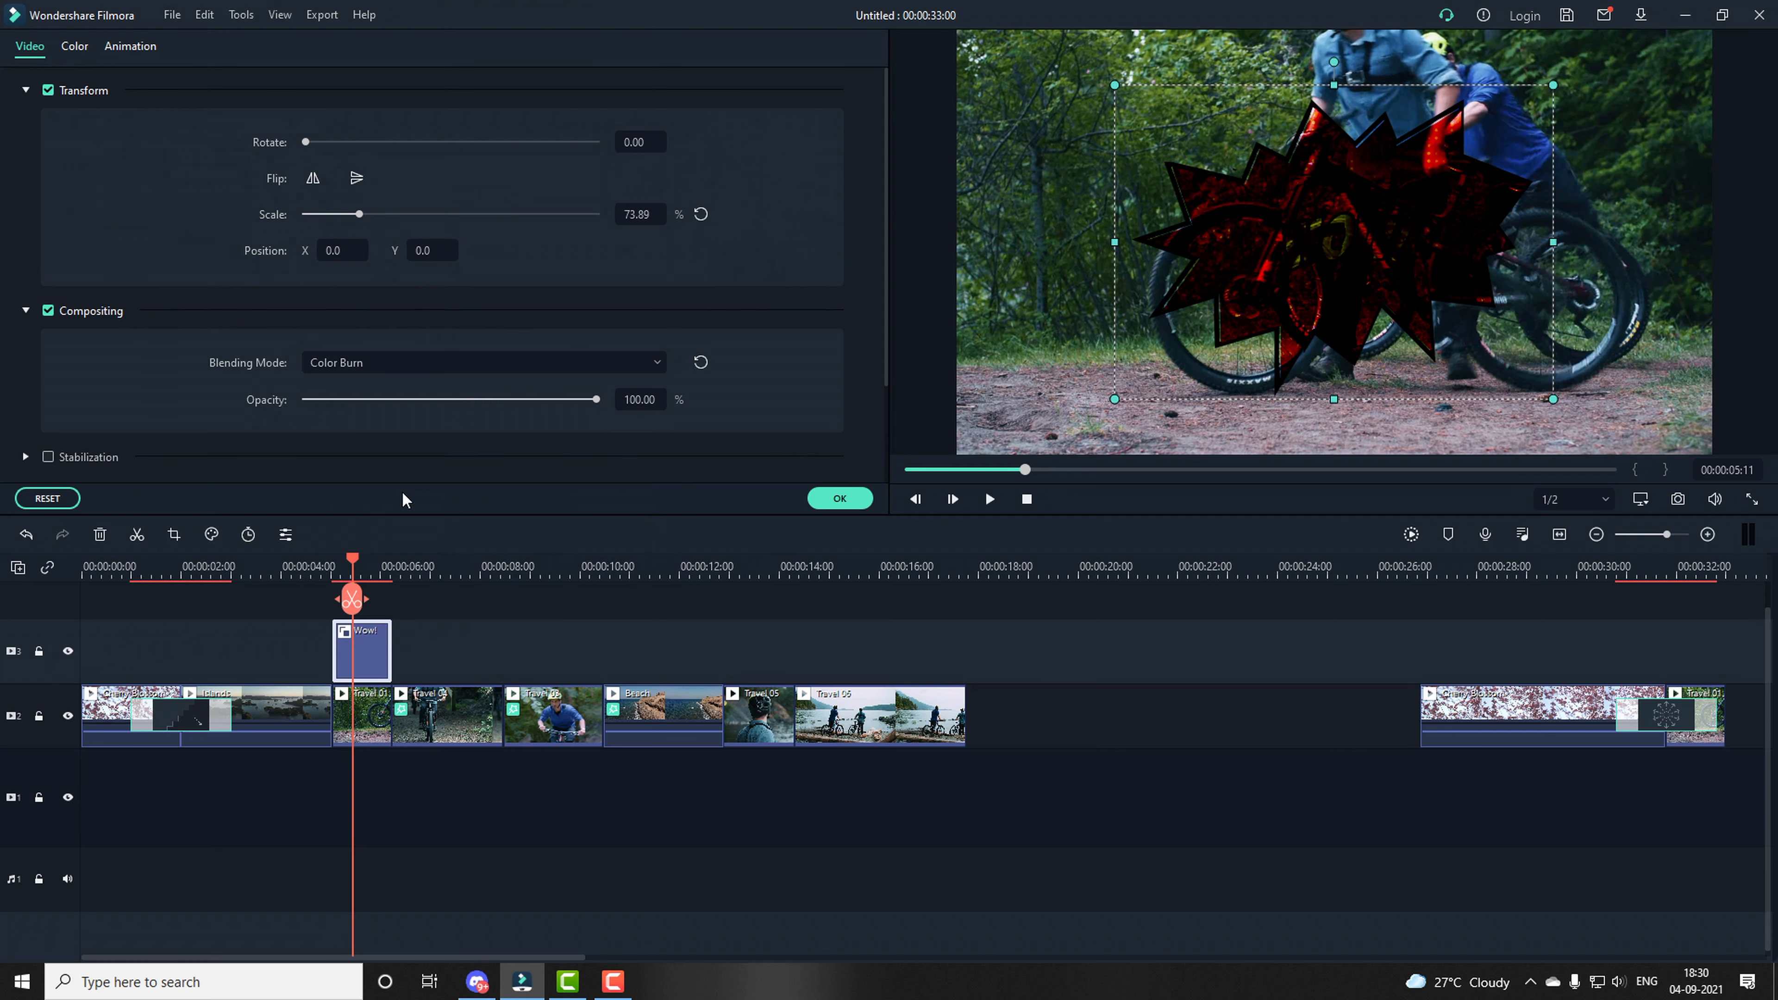
click(367, 362)
click(390, 545)
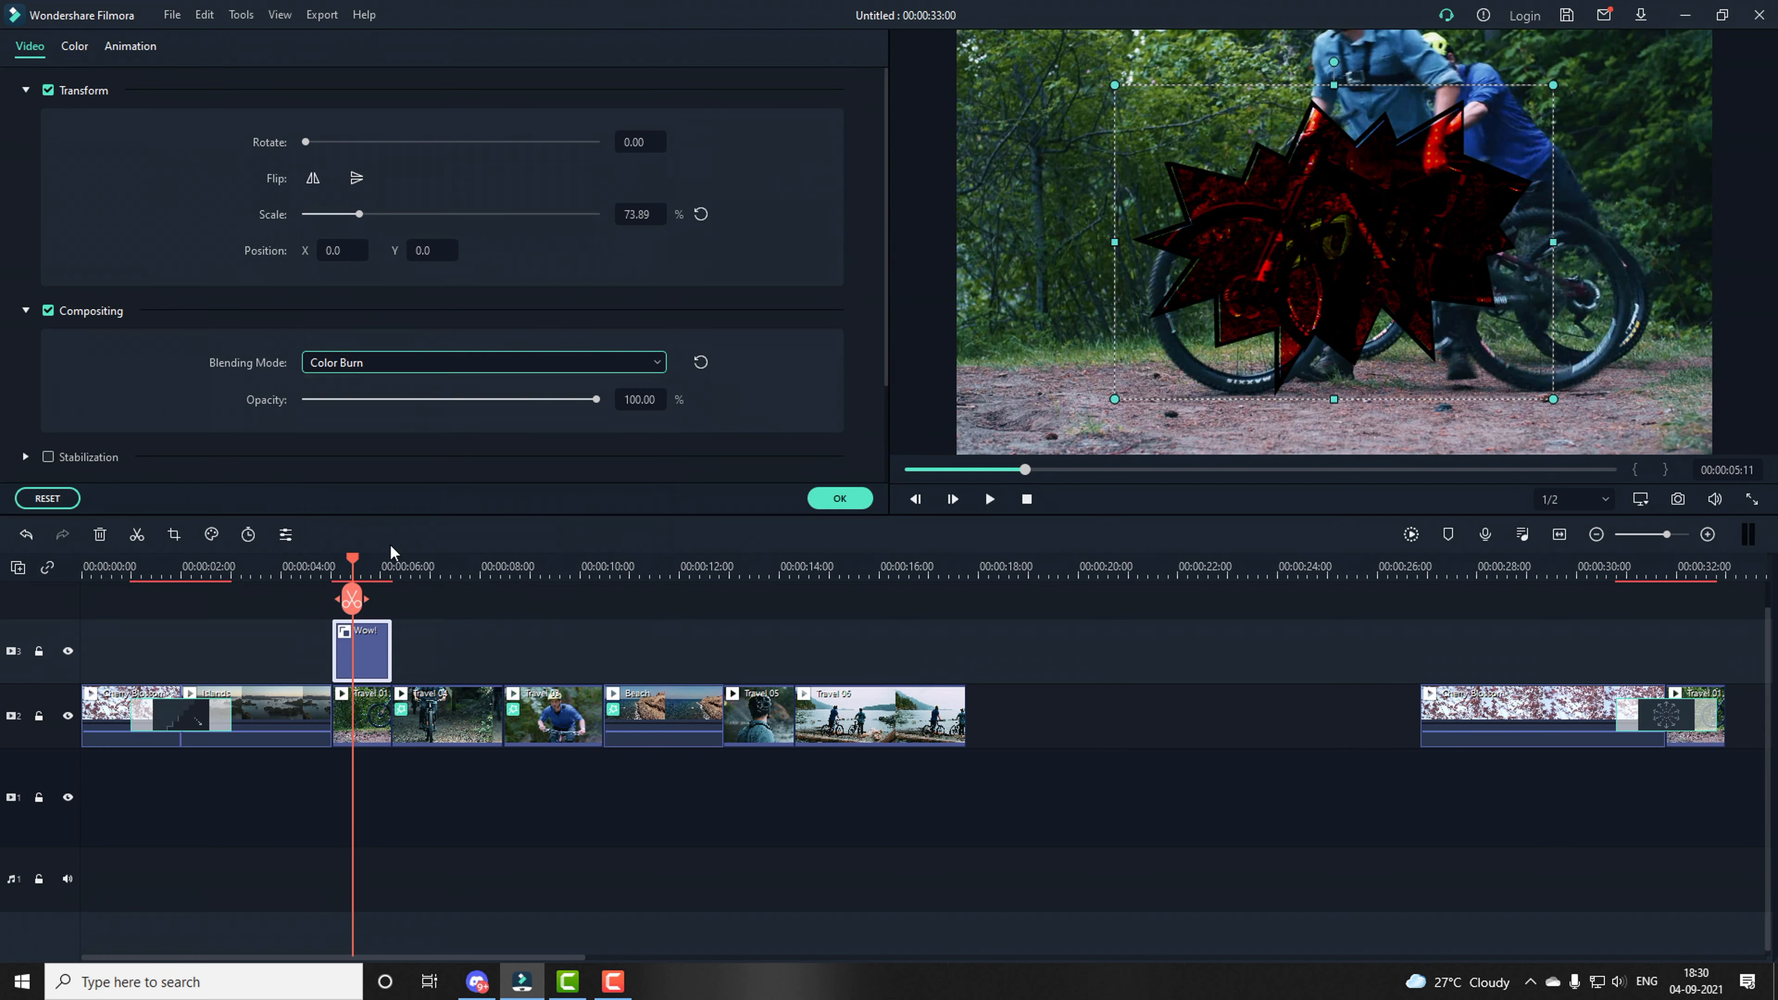
click(381, 364)
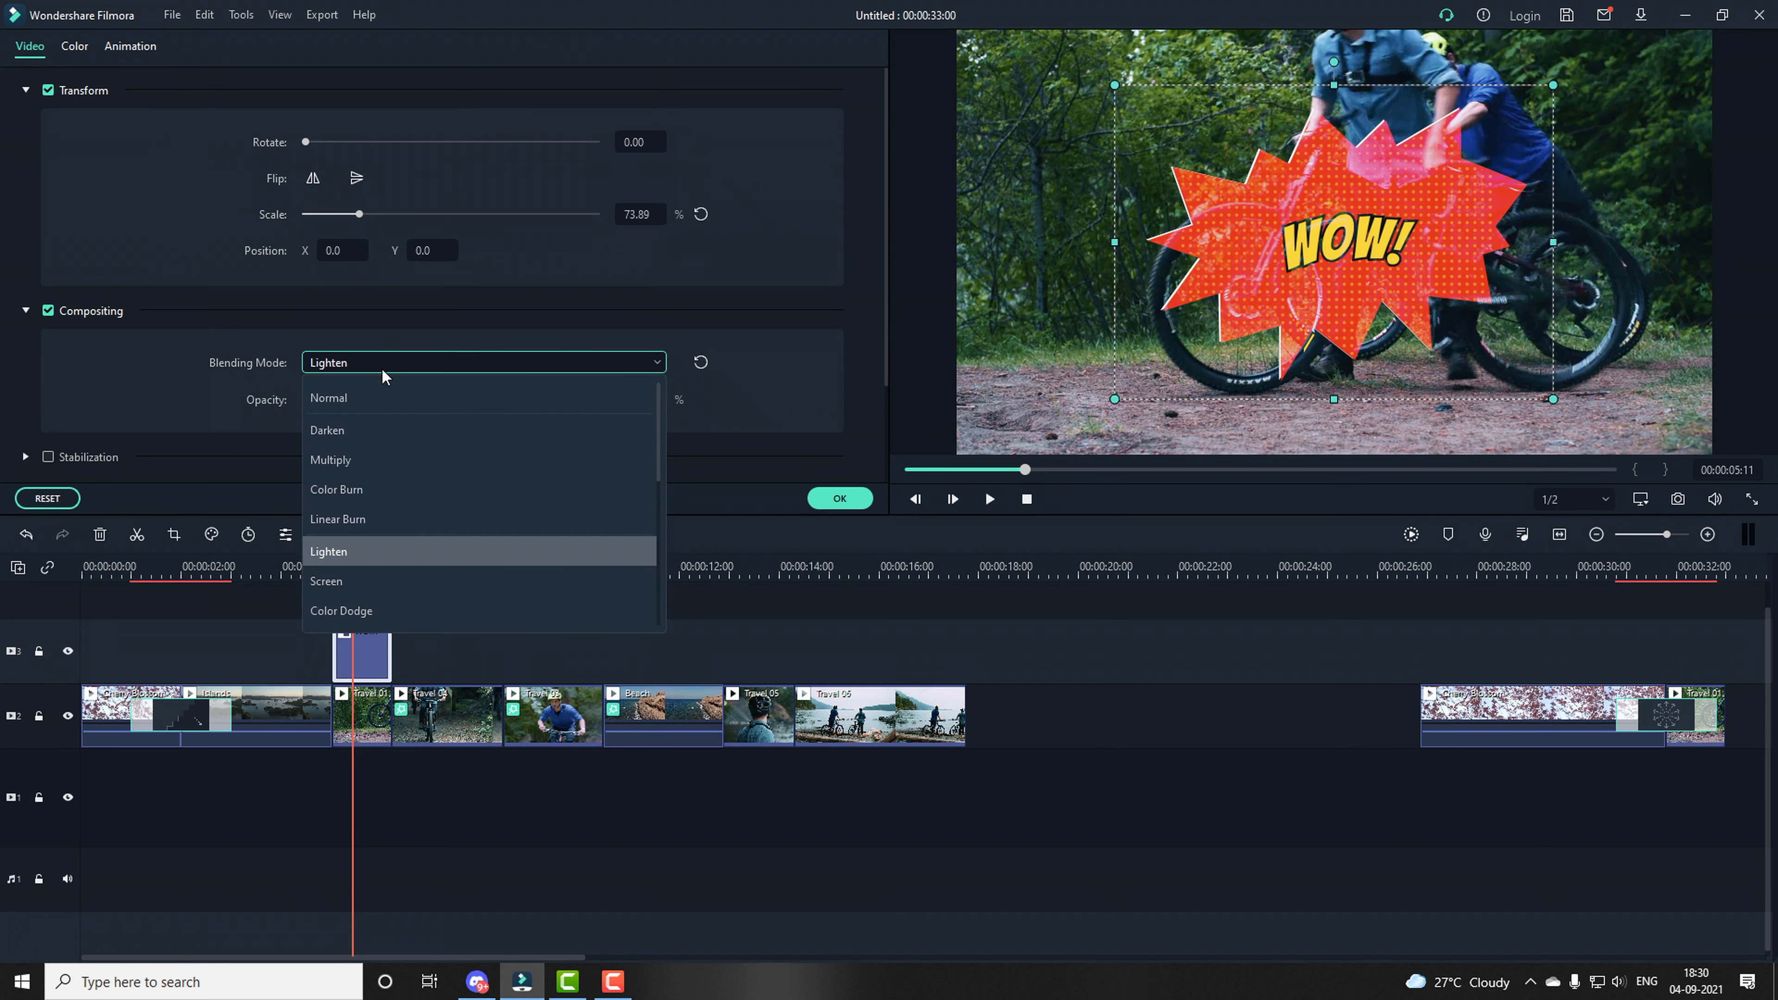
click(386, 396)
drag(595, 399, 652, 401)
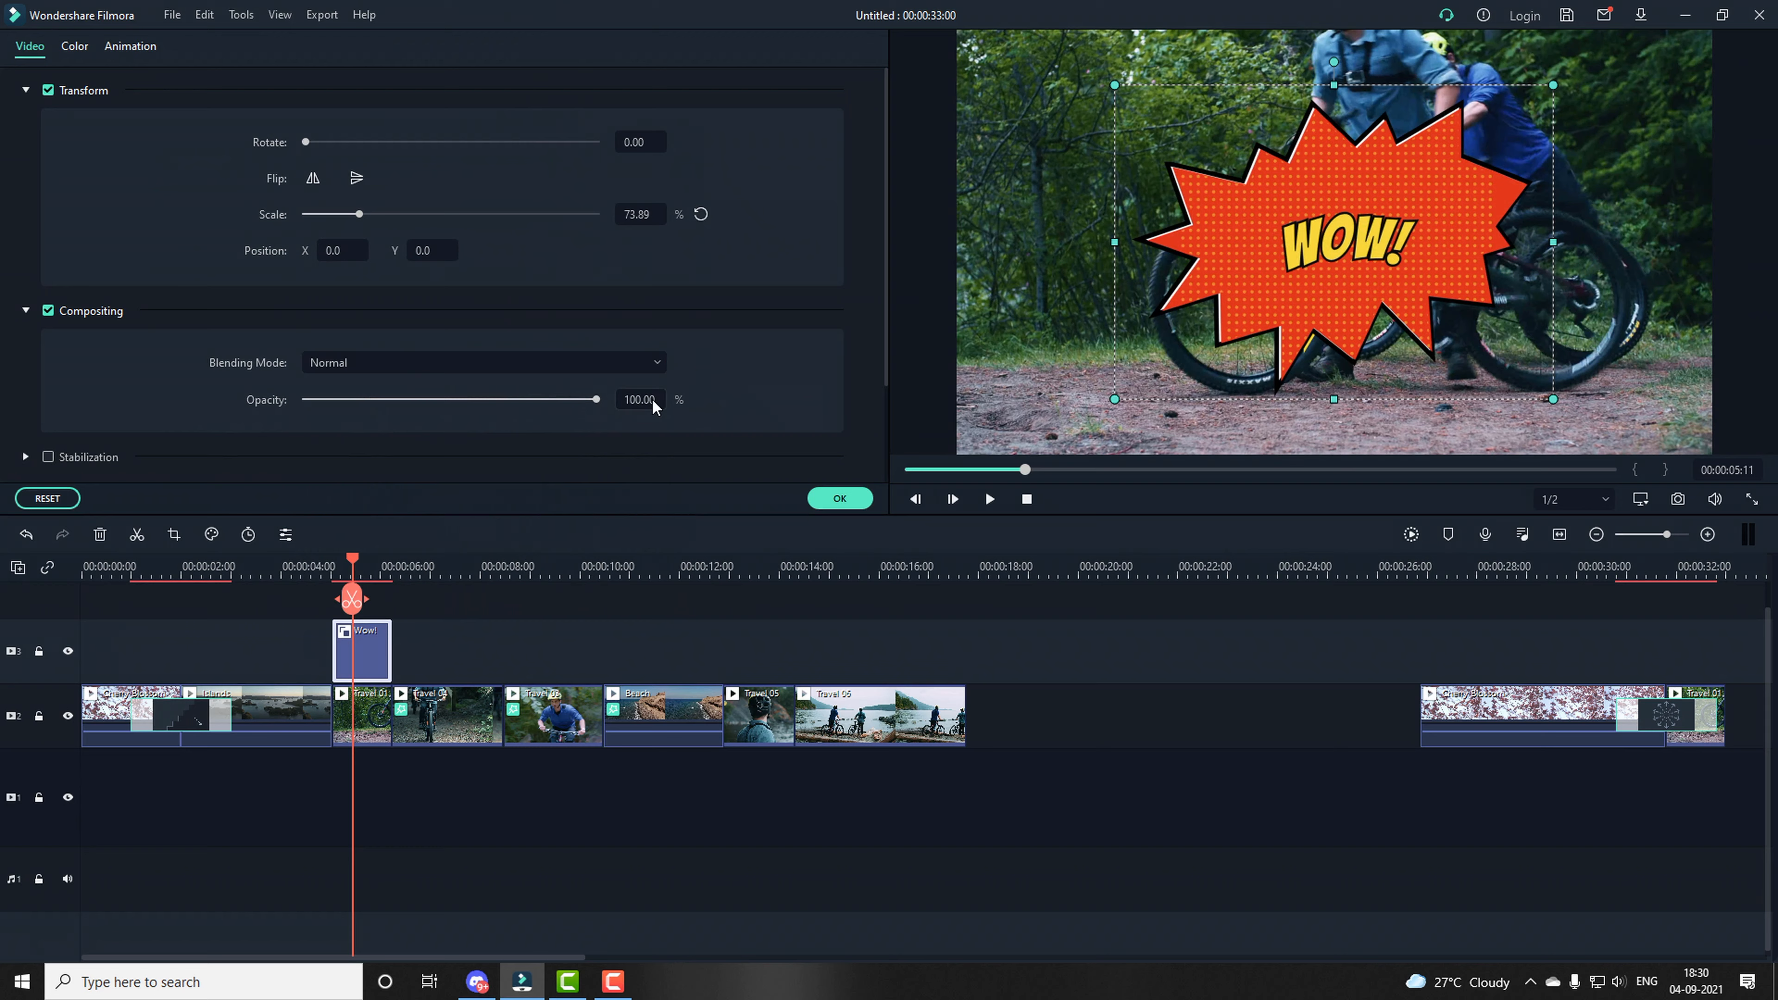